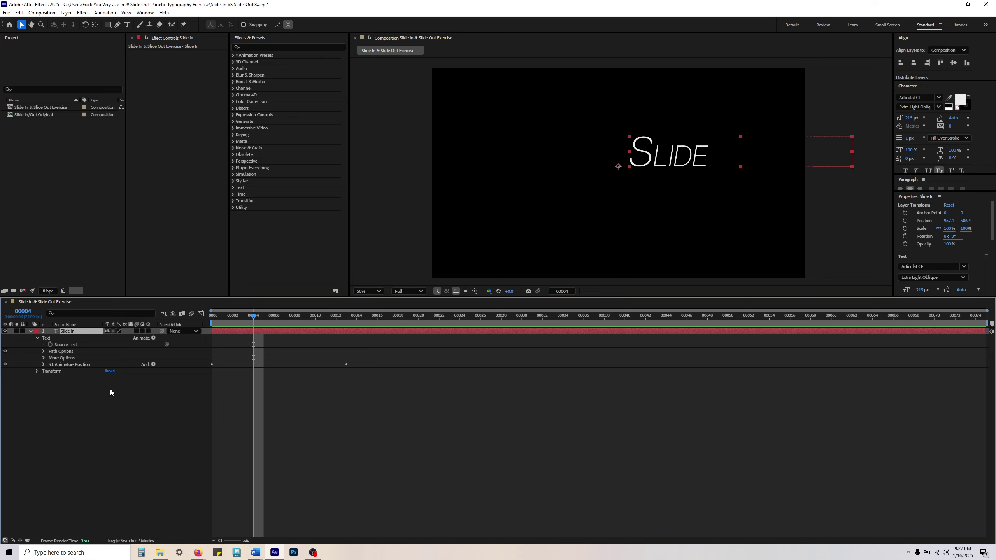
Add an Opacity text animator to the Slide In layer
click(141, 340)
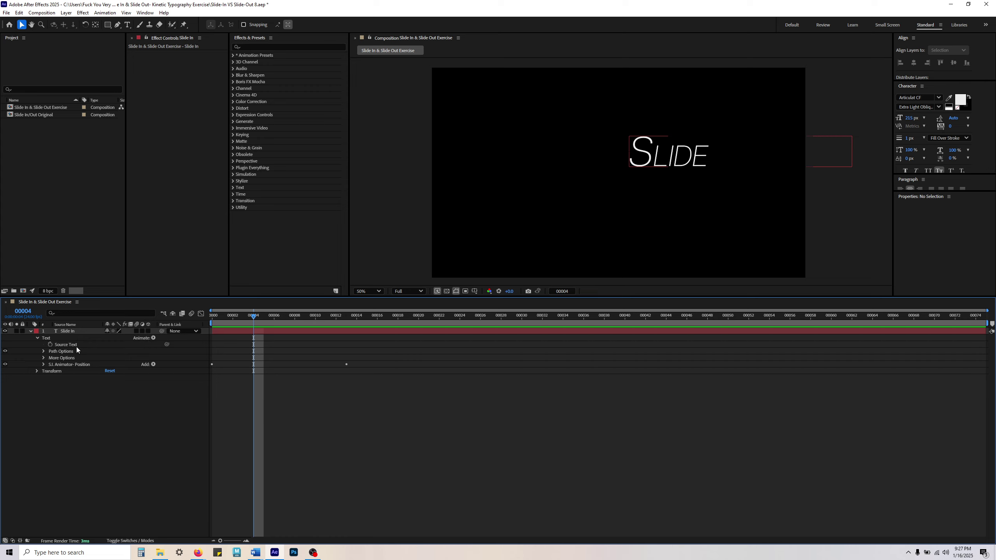
click(153, 338)
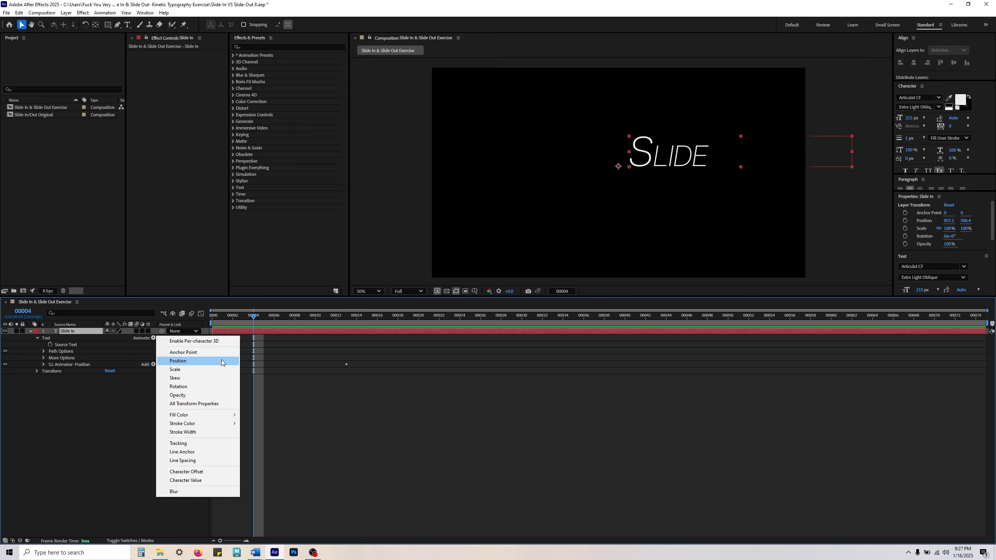
click(184, 396)
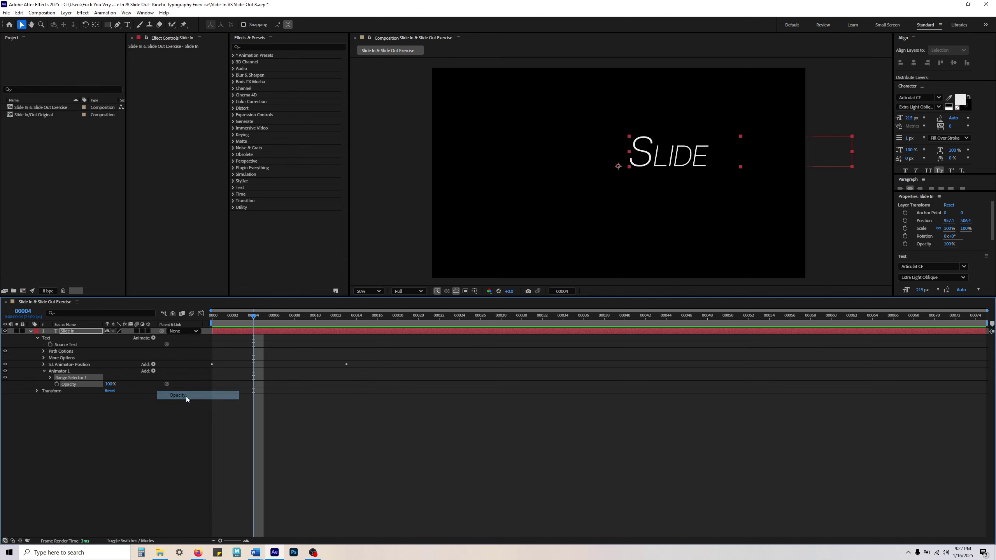
Rename the new opacity animator as "S.I. Animator- Opacity"
click(60, 373)
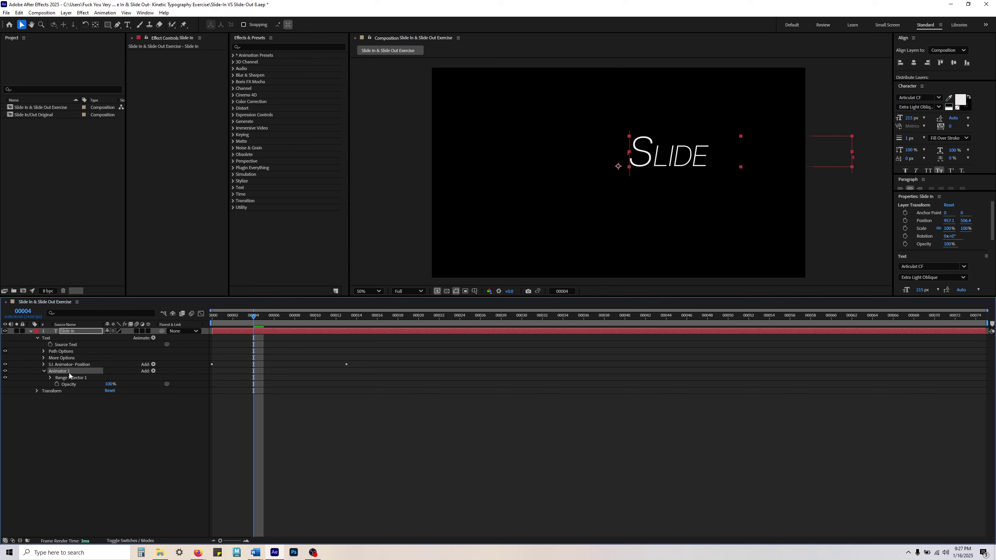
key(Return)
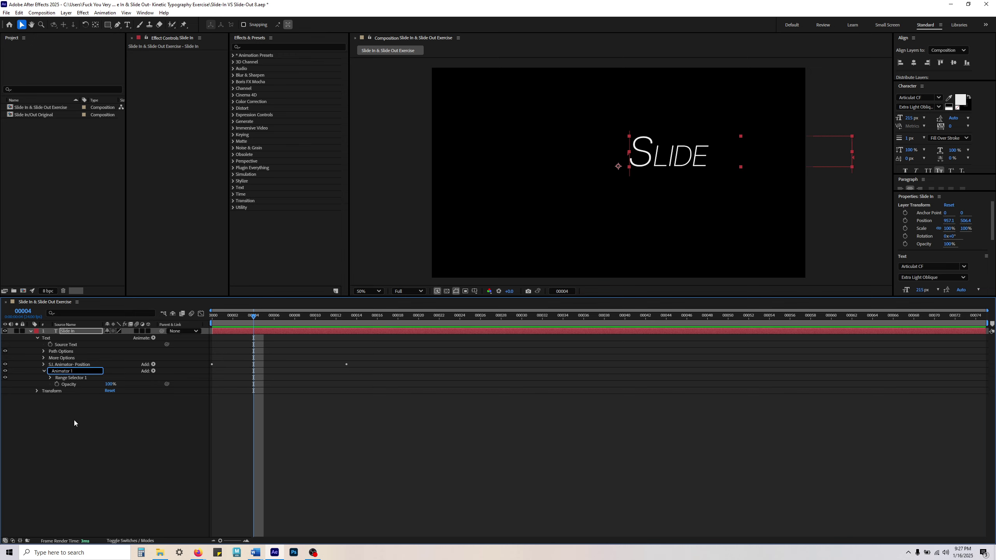
text(S.I.)
text(Opacity)
key(Return)
Expand the Opacity animator's Range Selector 1 and move the playhead to frame 0
click(81, 367)
click(81, 371)
click(48, 377)
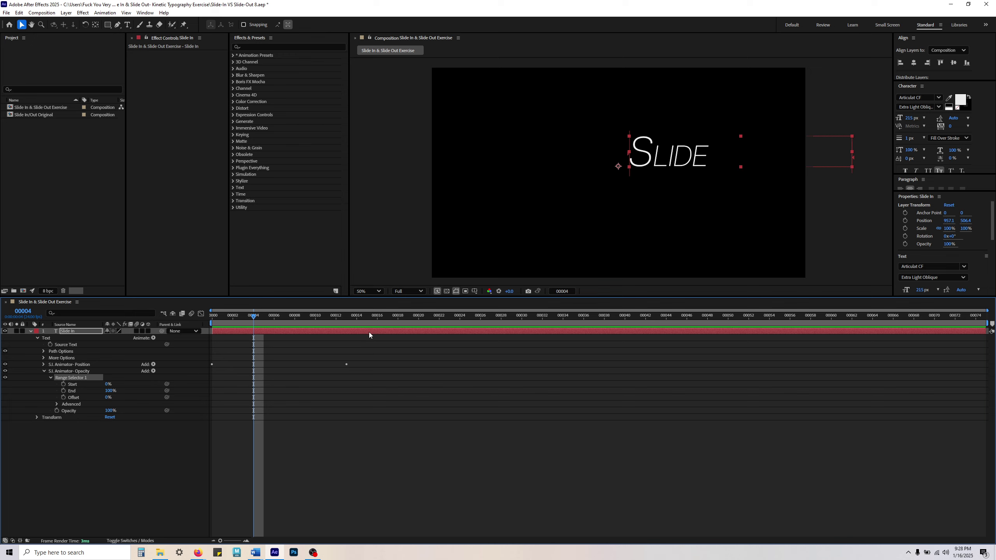
drag(238, 319, 174, 315)
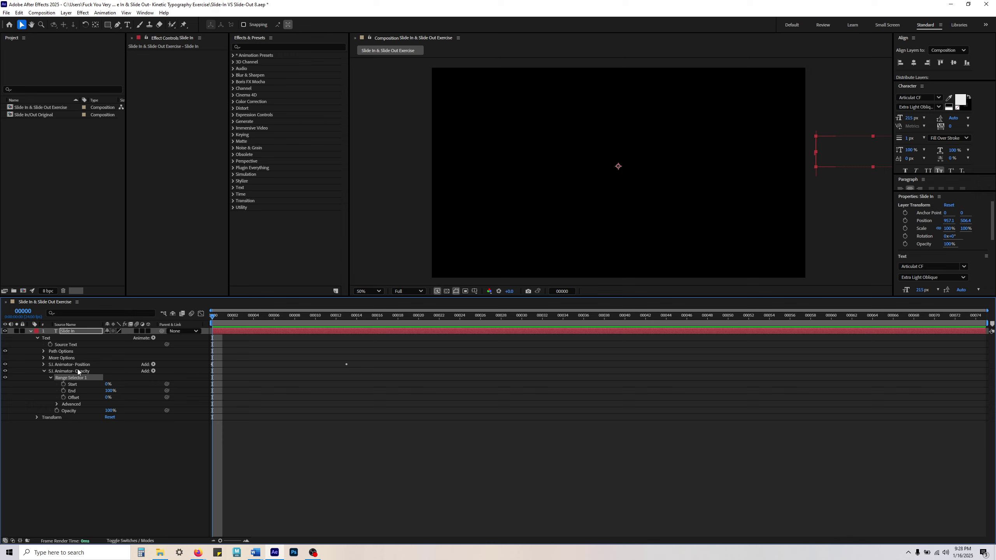
Review the Position animator's range selector and position keyframes for comparison with the Opacity animator
click(68, 411)
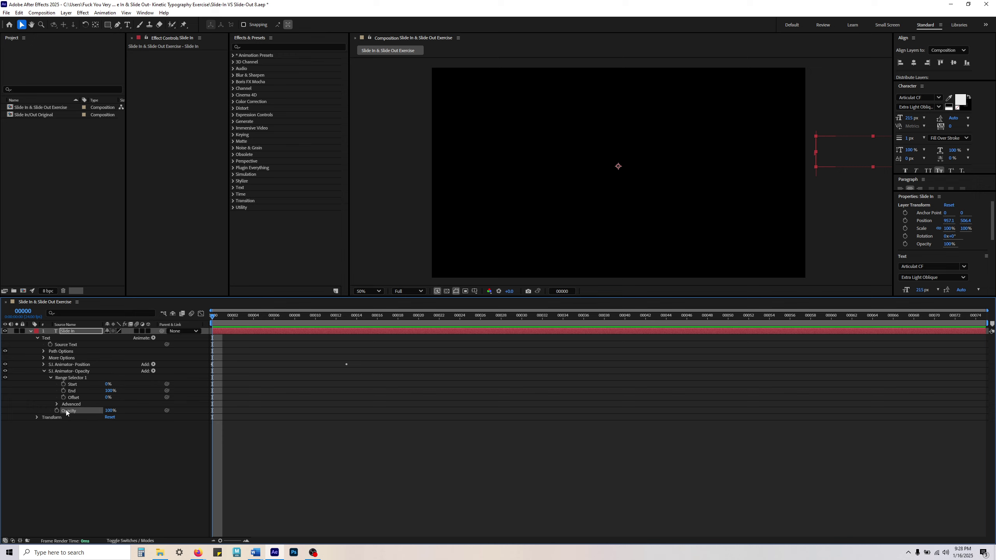
click(44, 371)
click(80, 365)
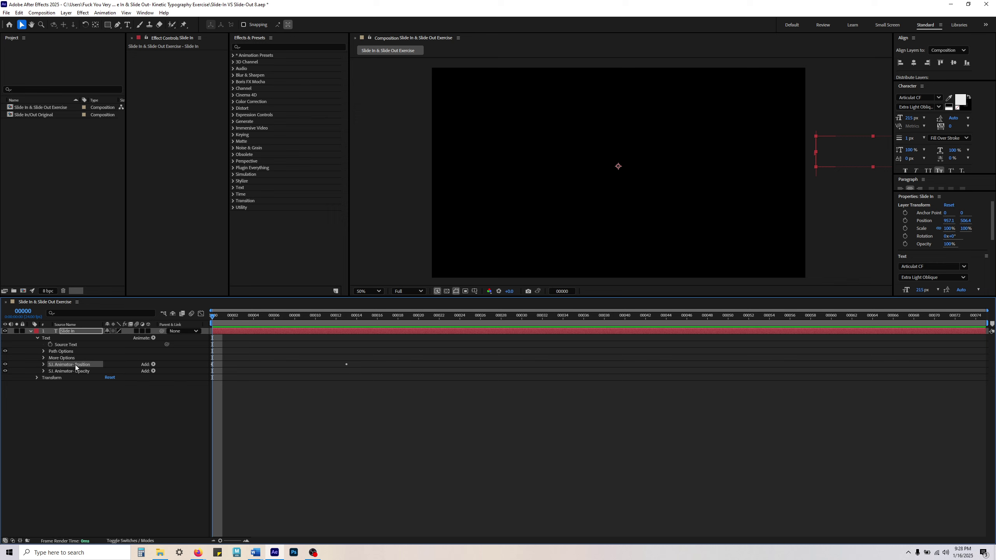
click(44, 365)
click(76, 405)
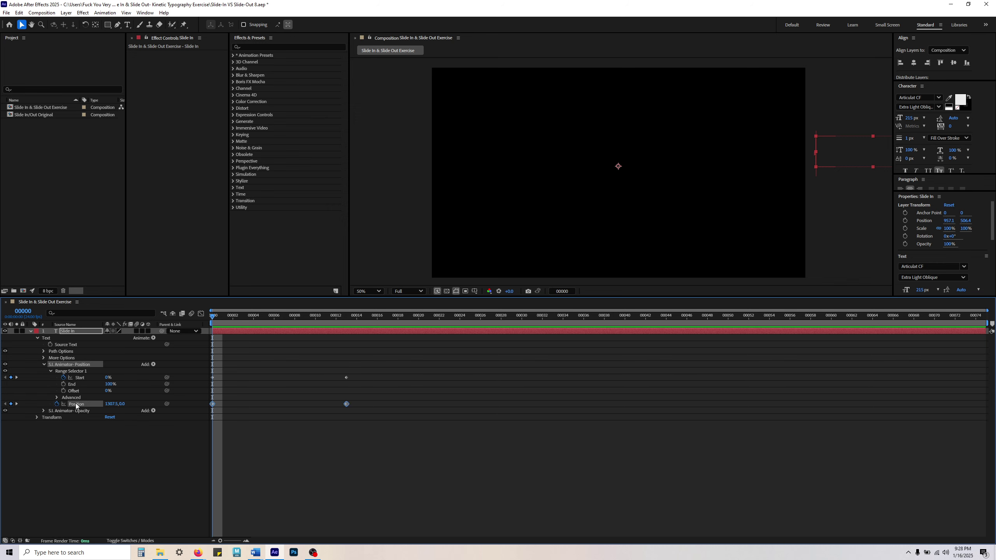
click(43, 365)
click(78, 431)
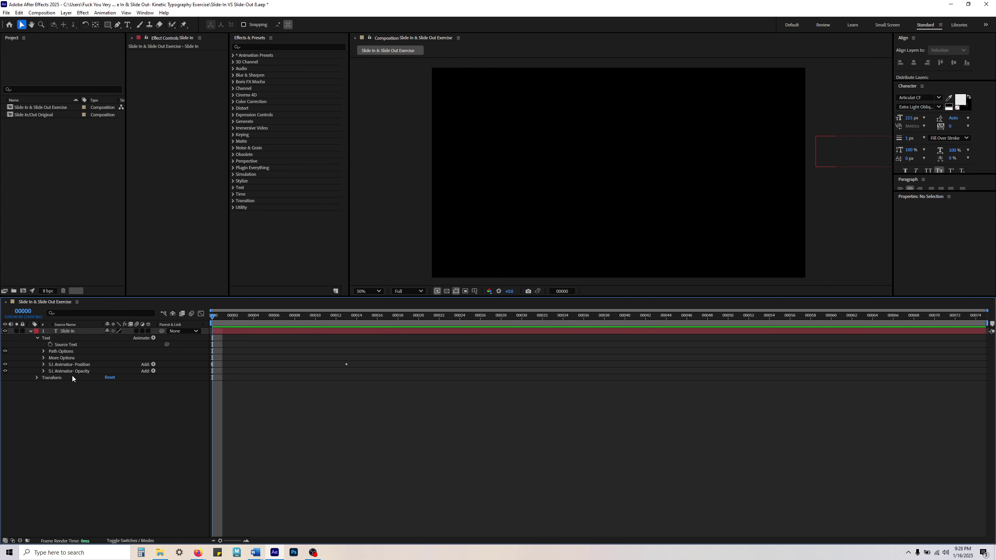
Expand the Opacity animator and add a 0% Start keyframe to its range selector at frame 0
click(85, 371)
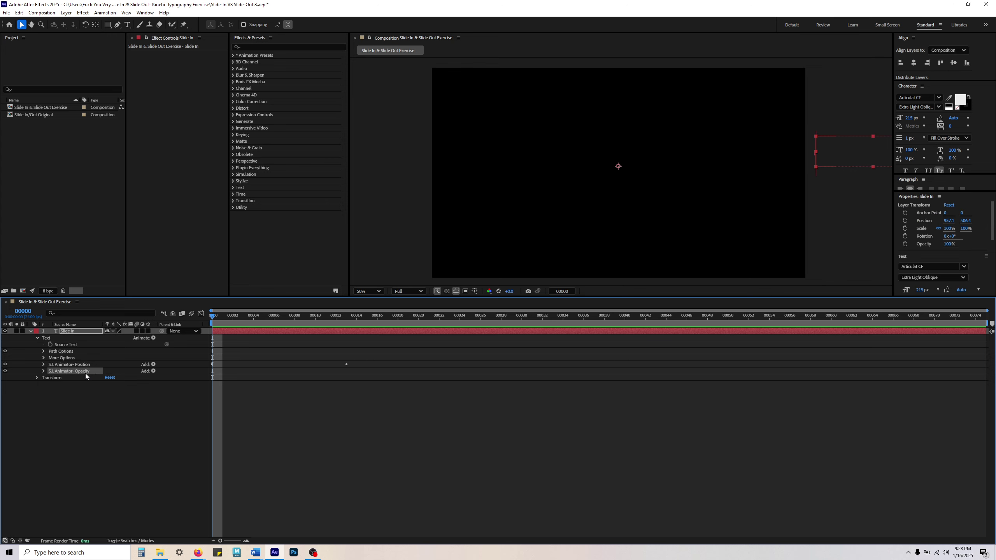
click(43, 371)
click(63, 432)
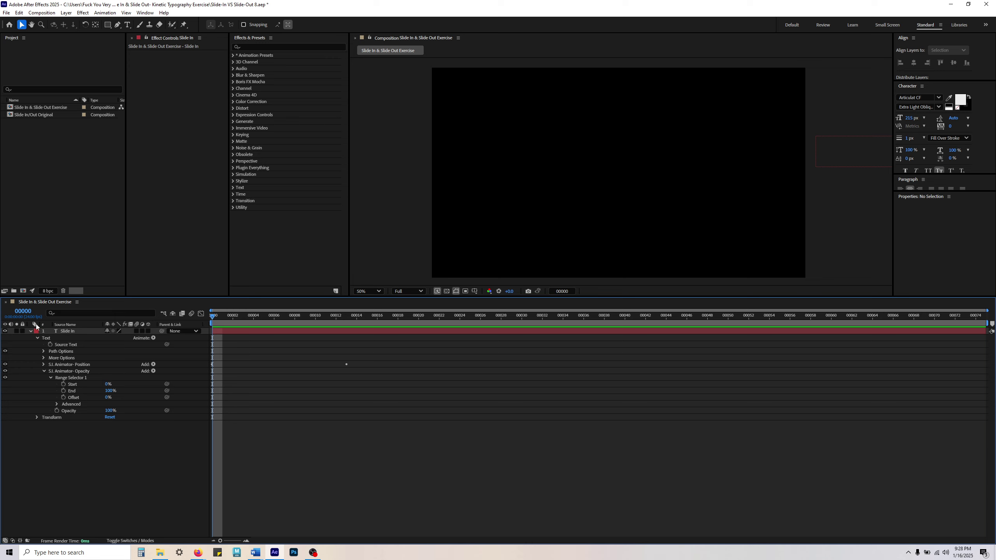
click(149, 331)
click(149, 332)
click(73, 384)
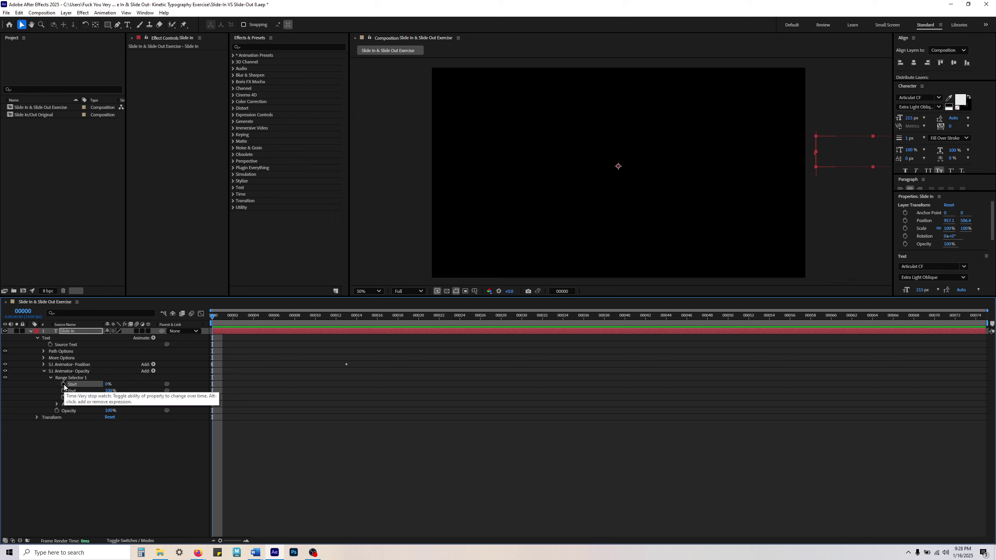
click(63, 385)
click(103, 477)
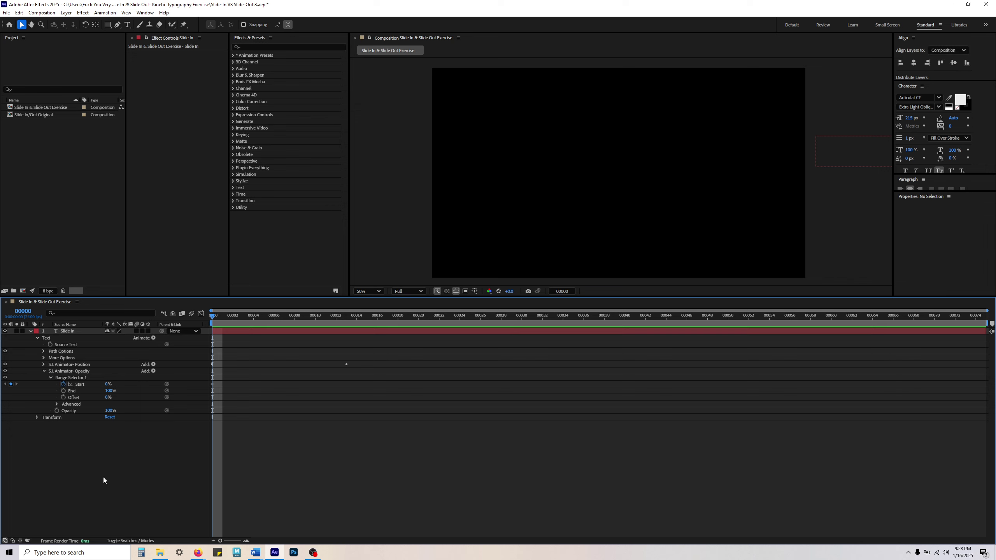
click(213, 384)
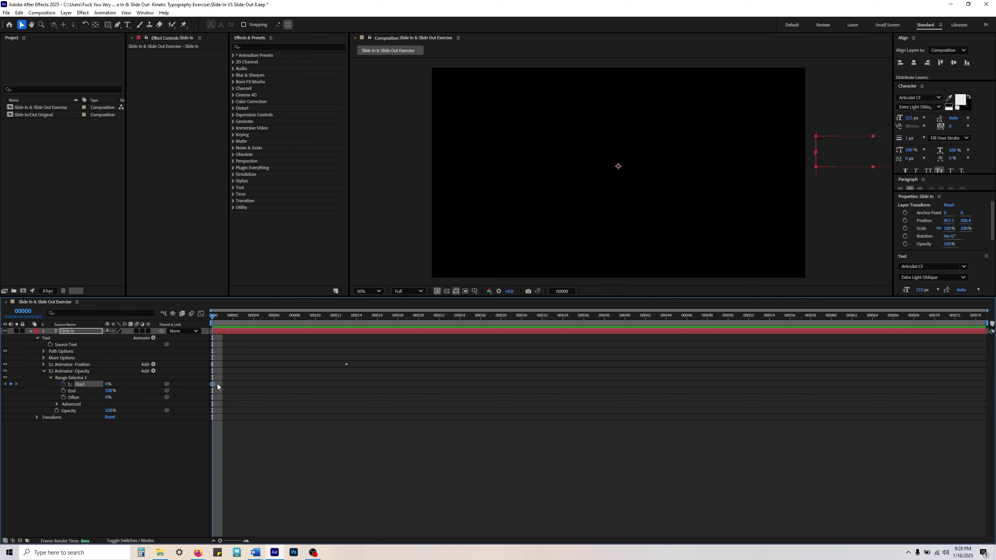
Keyframe the Opacity animator's range selector Start at 100% on frame 18, past the Position animator's last keyframe
drag(216, 316, 400, 324)
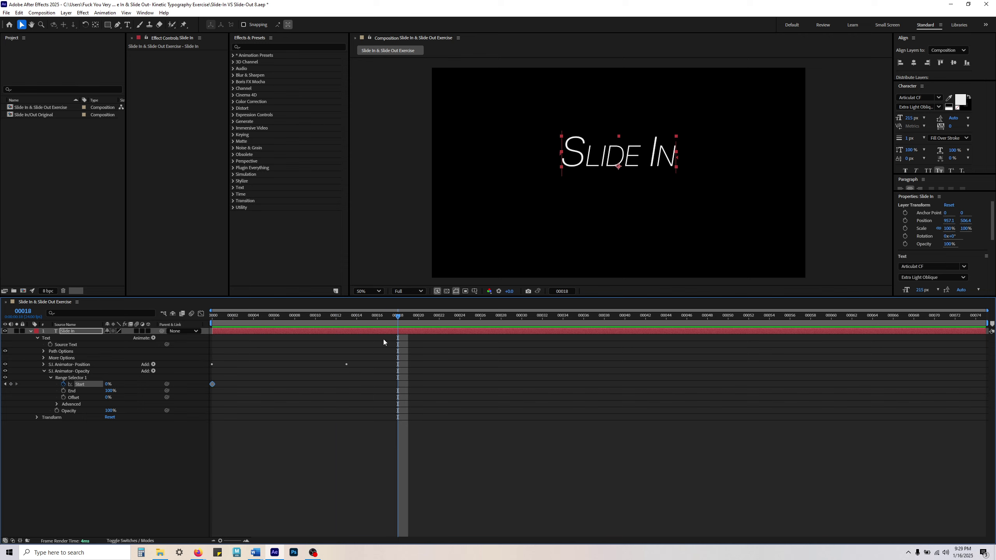
click(346, 368)
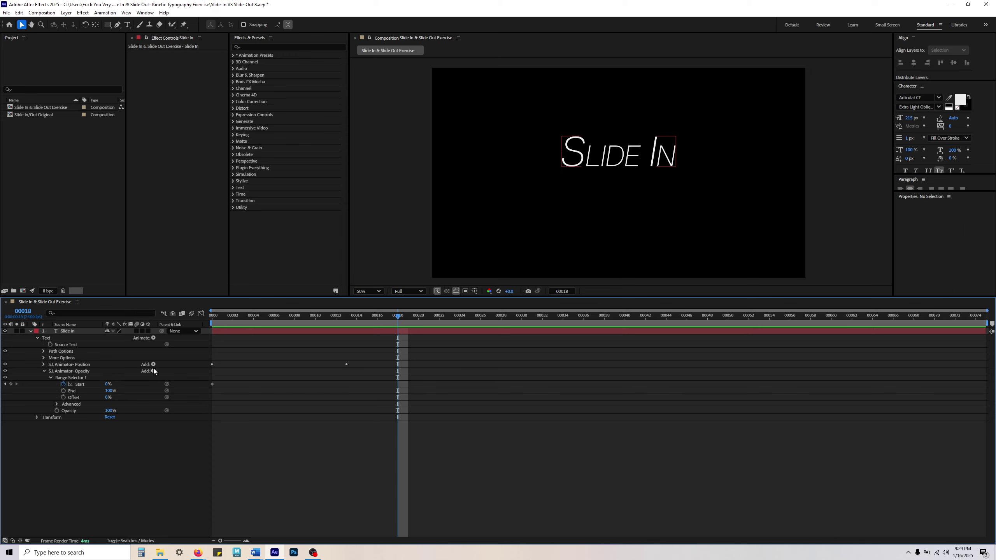
click(69, 365)
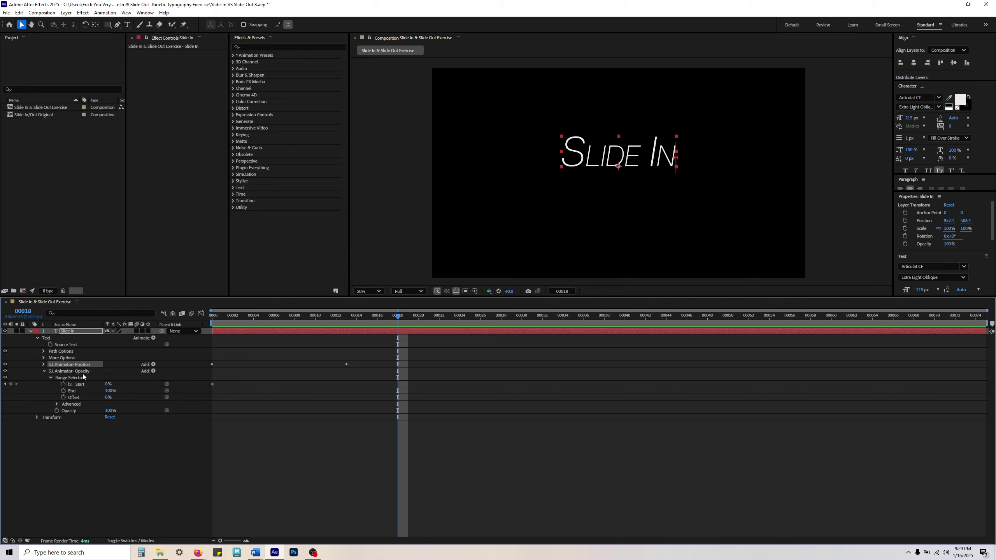
click(71, 372)
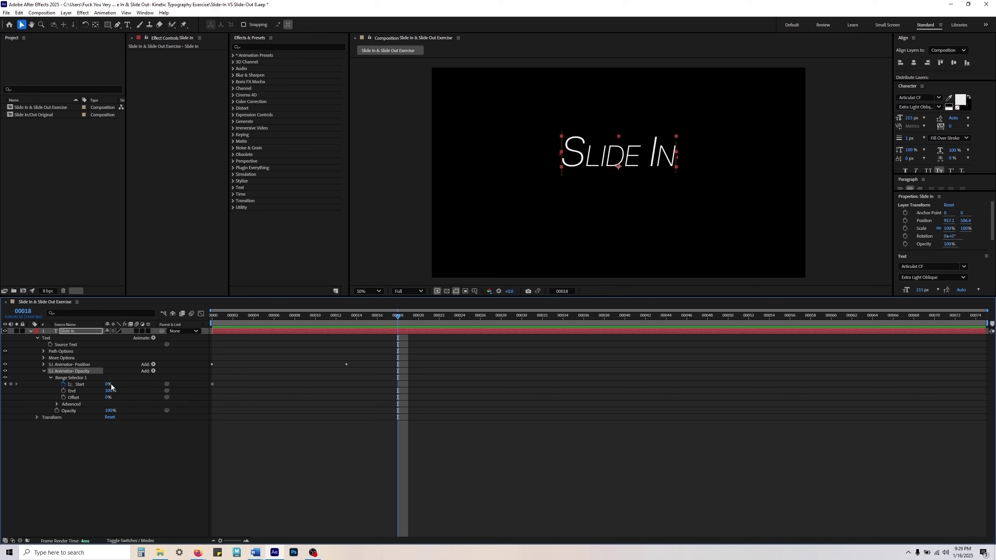
drag(107, 385, 149, 385)
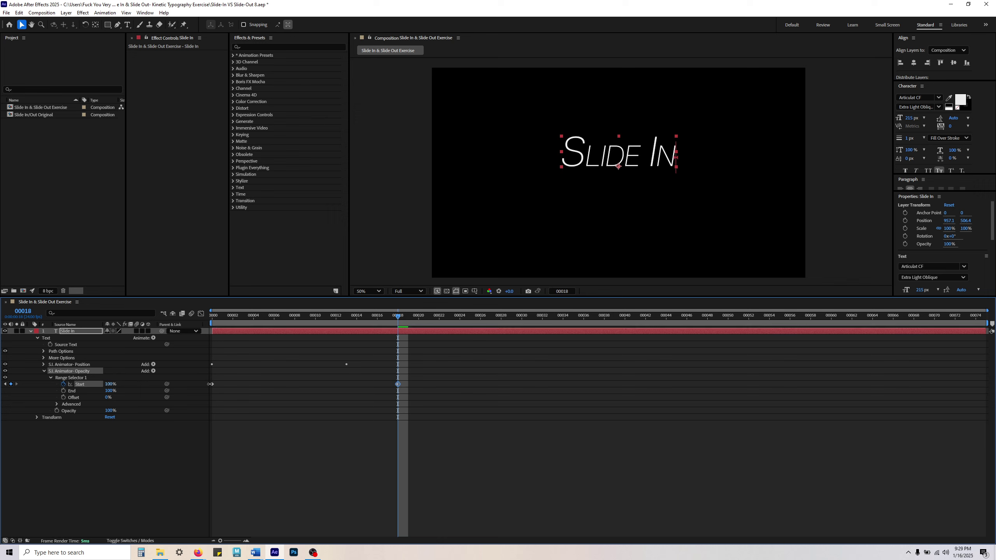
drag(182, 386, 157, 402)
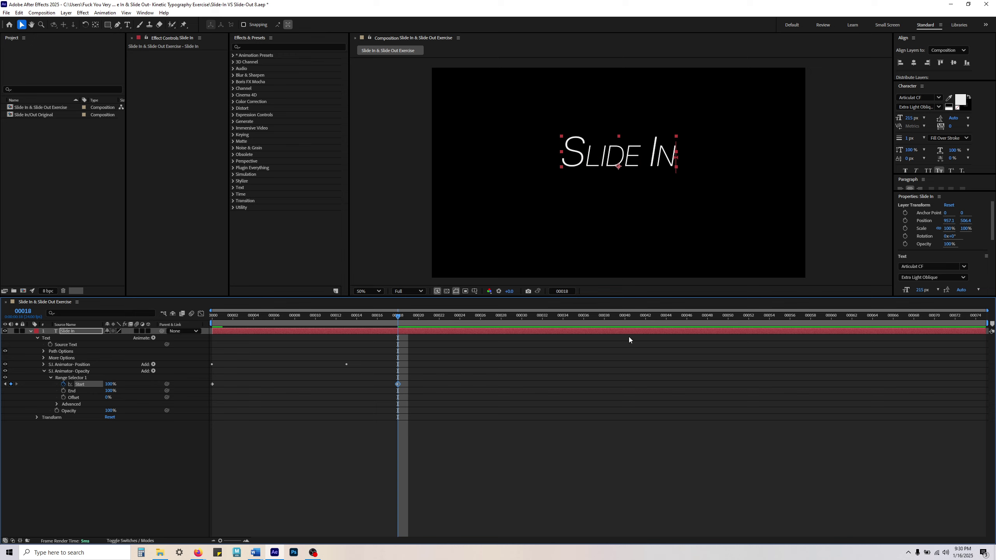
Scrub through the Slide In text animation to preview it, ending back at frame 0
drag(293, 323, 344, 323)
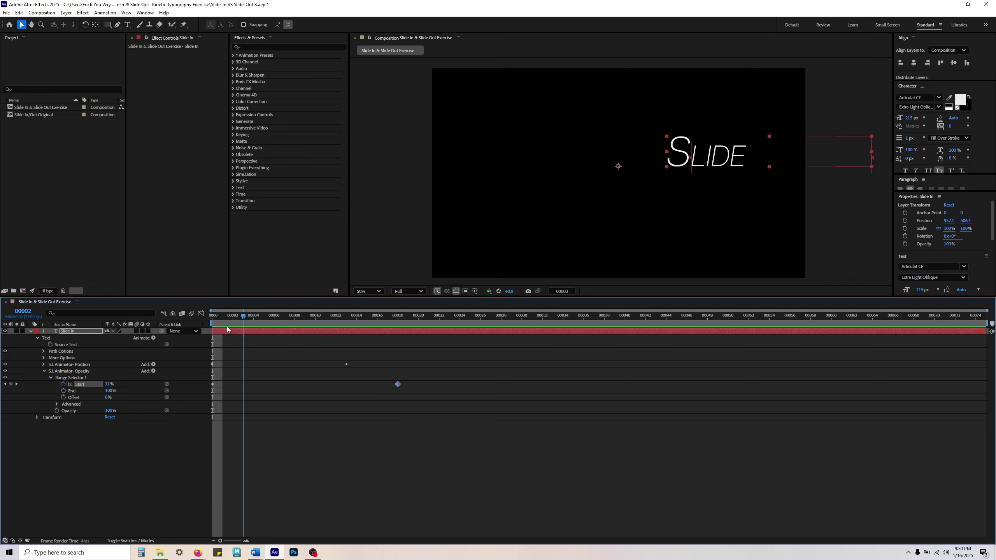
mouse_move(354, 332)
mouse_down()
mouse_move(296, 330)
mouse_move(334, 330)
mouse_up()
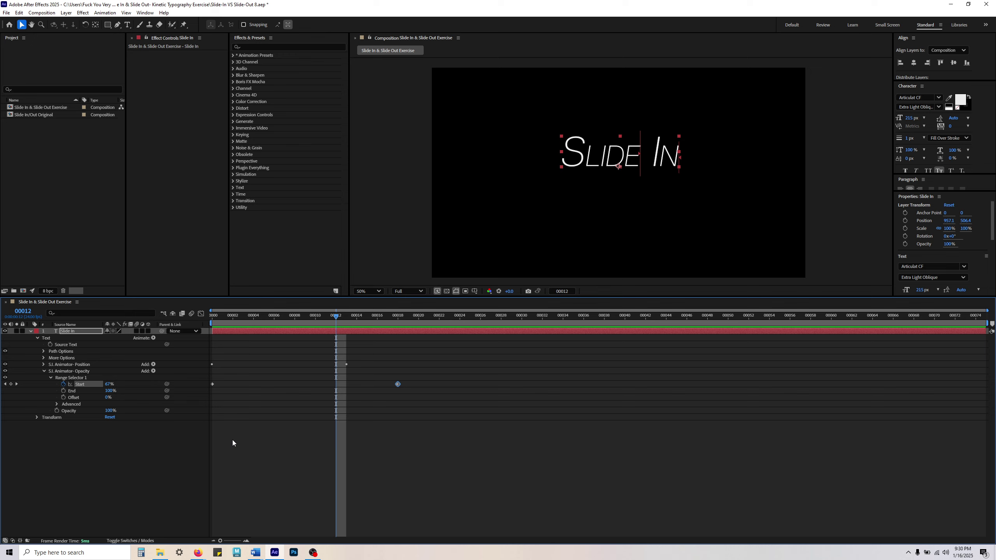
drag(255, 317, 159, 323)
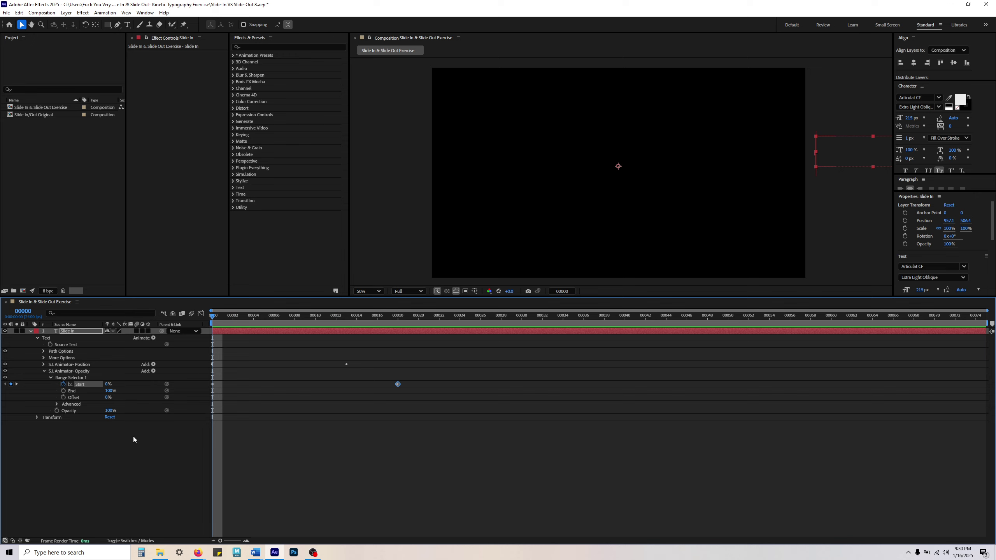
Examine the Advanced options of the Opacity animator's Range Selector 1
click(50, 378)
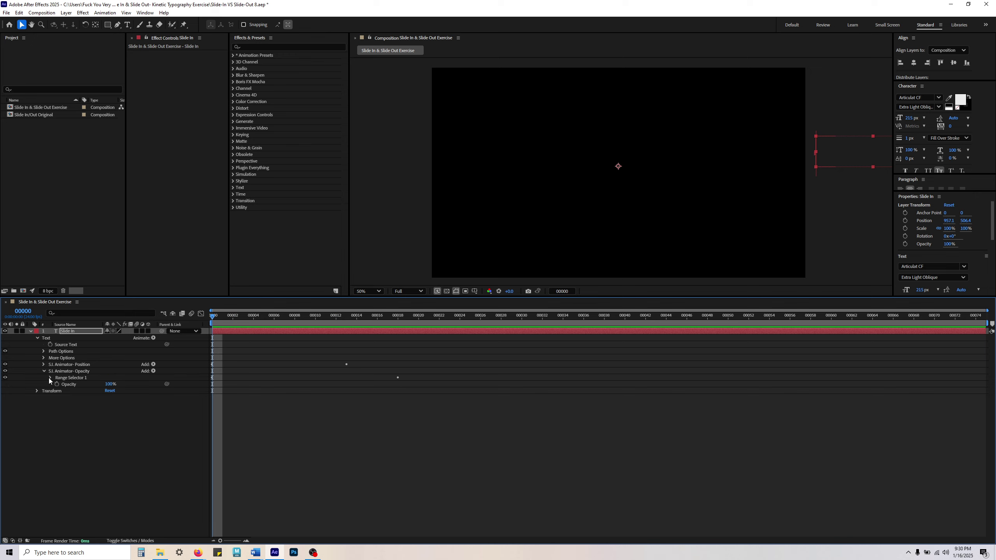
click(74, 448)
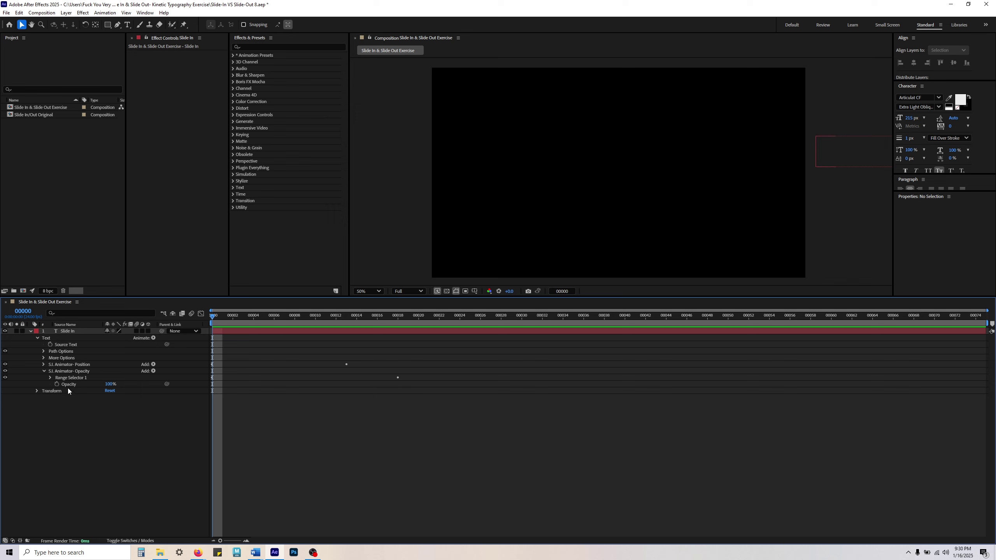
click(66, 370)
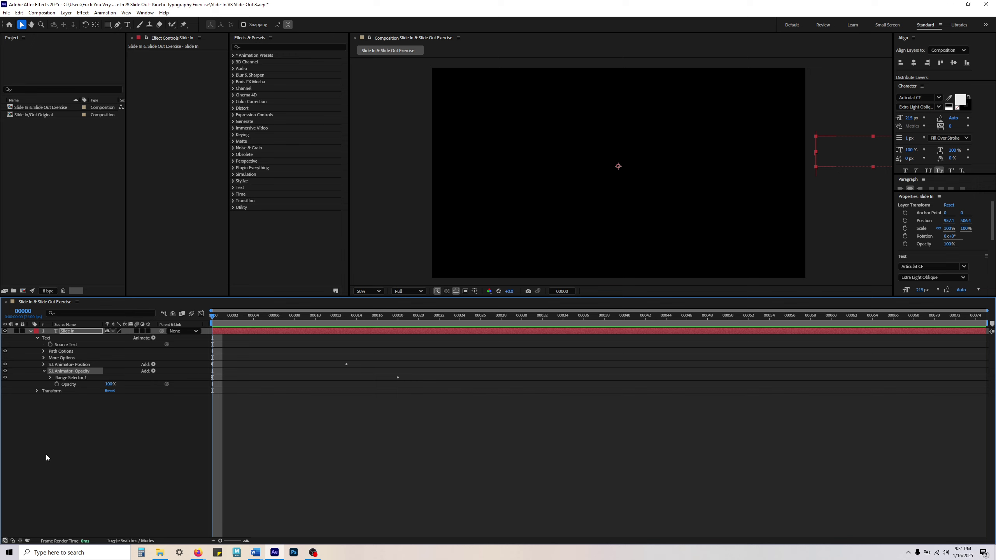
click(64, 437)
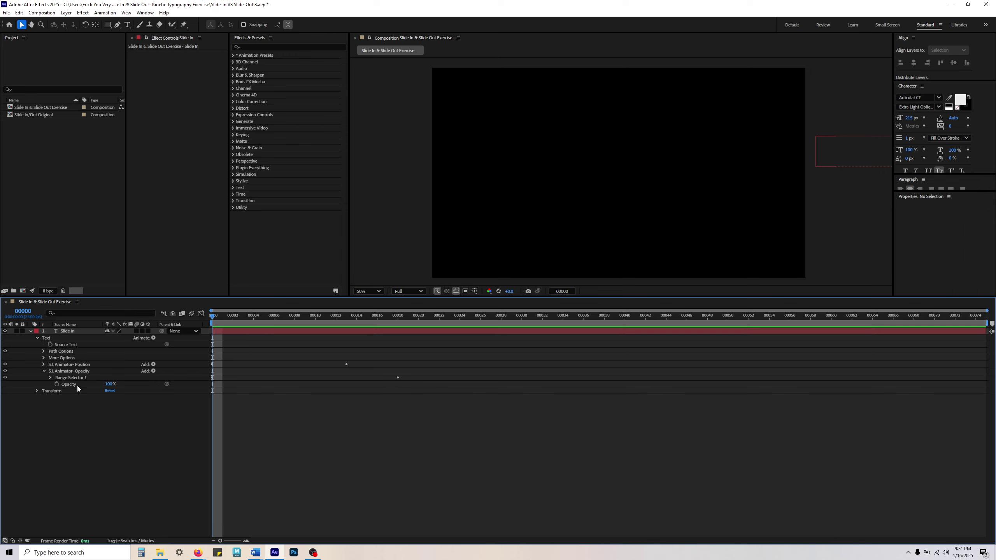
click(78, 373)
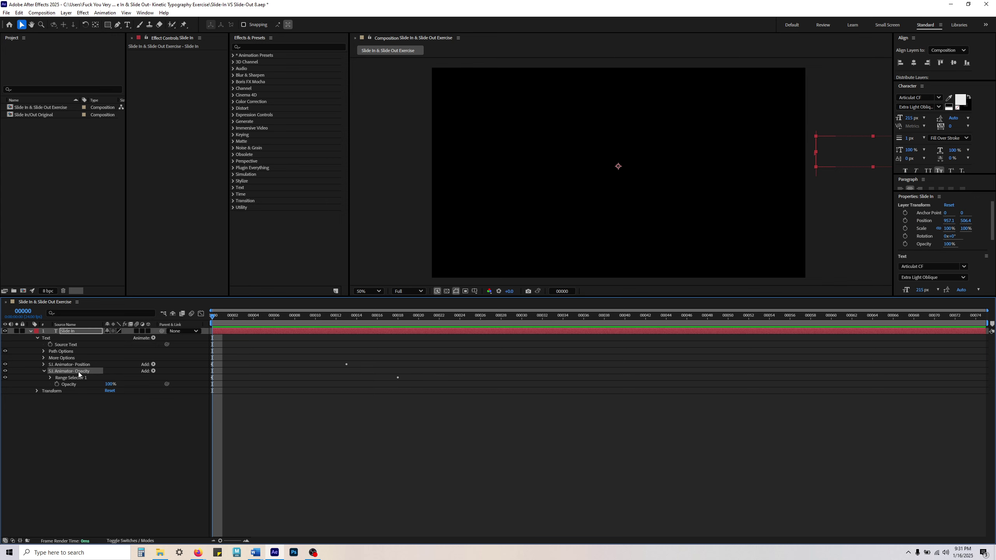
click(50, 378)
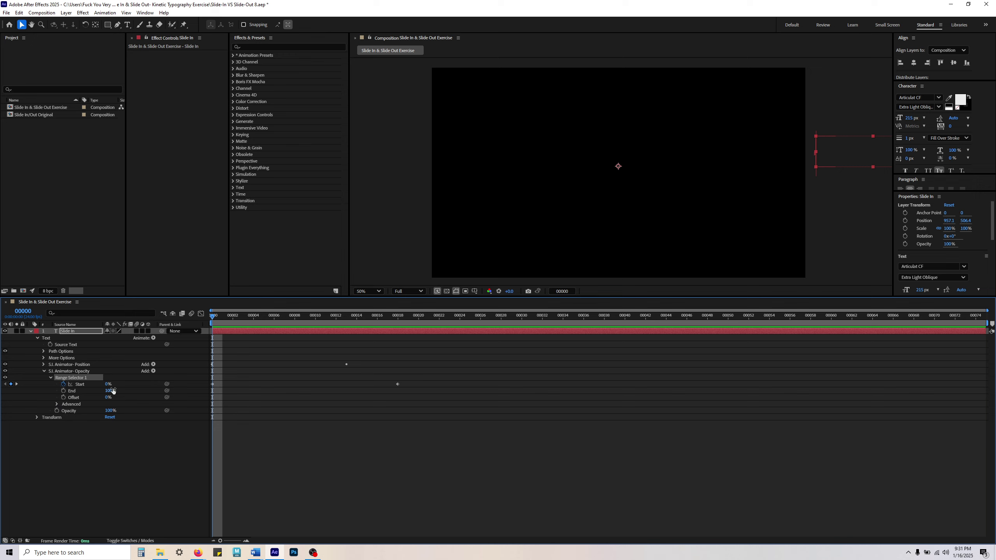
click(57, 405)
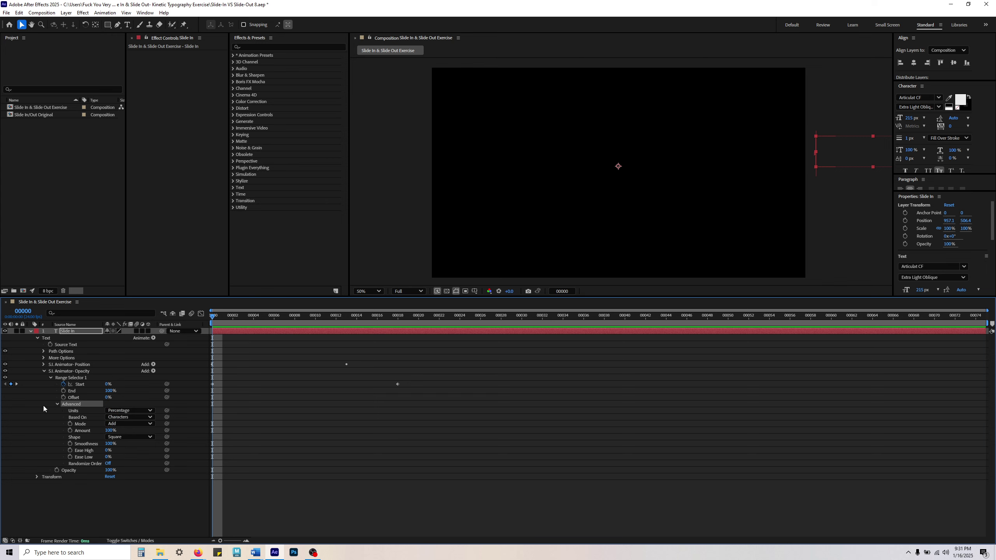
click(270, 341)
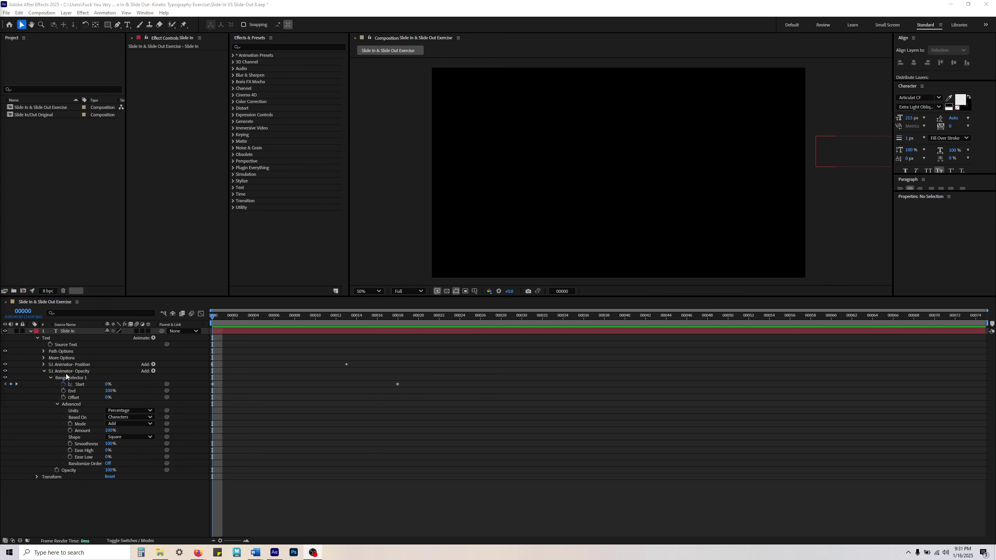
click(57, 404)
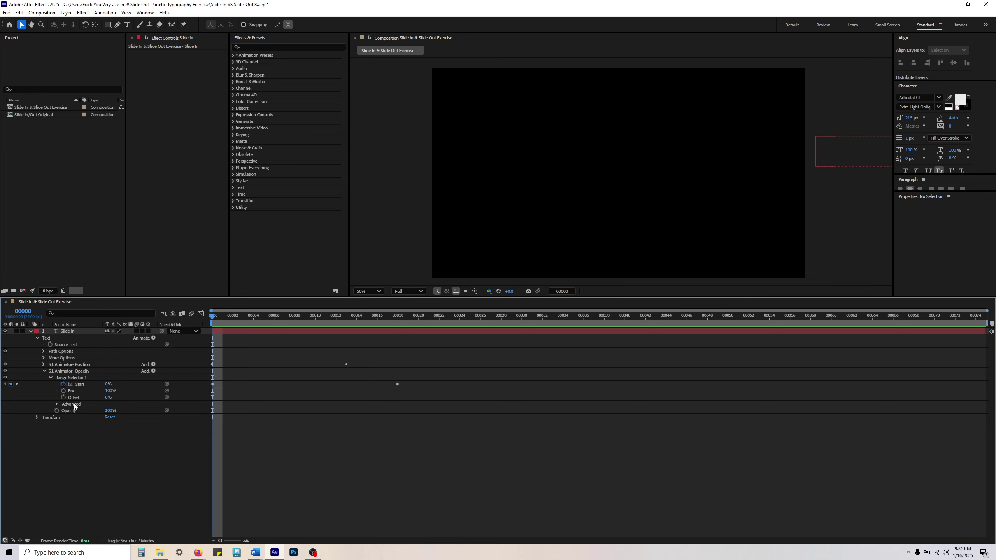
Set the Opacity property of the S.I. Animator- Opacity to 0%
click(74, 404)
click(87, 448)
drag(109, 413, 94, 413)
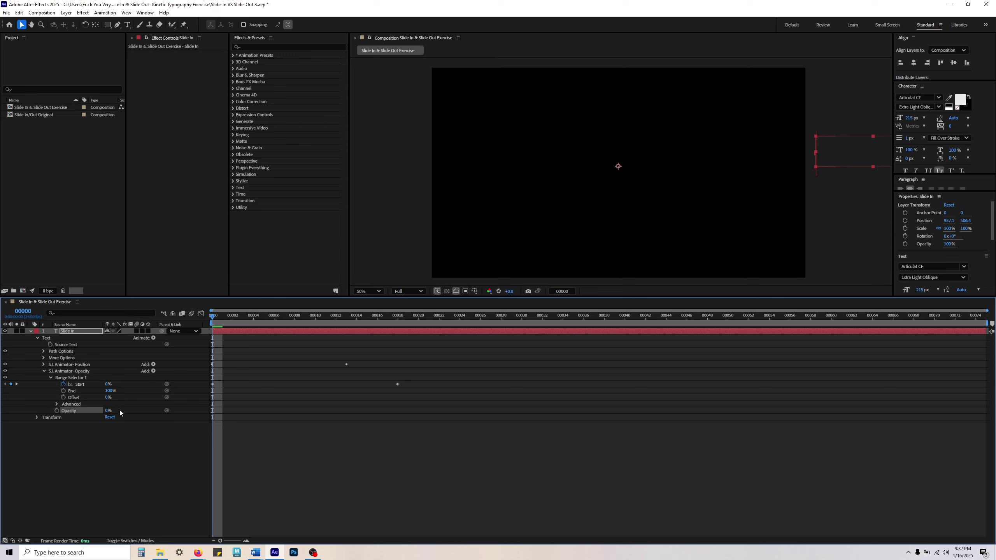
Play the Slide In text animation from frame 0 several times to check the combined slide and fade, ending back at frame 0
click(125, 444)
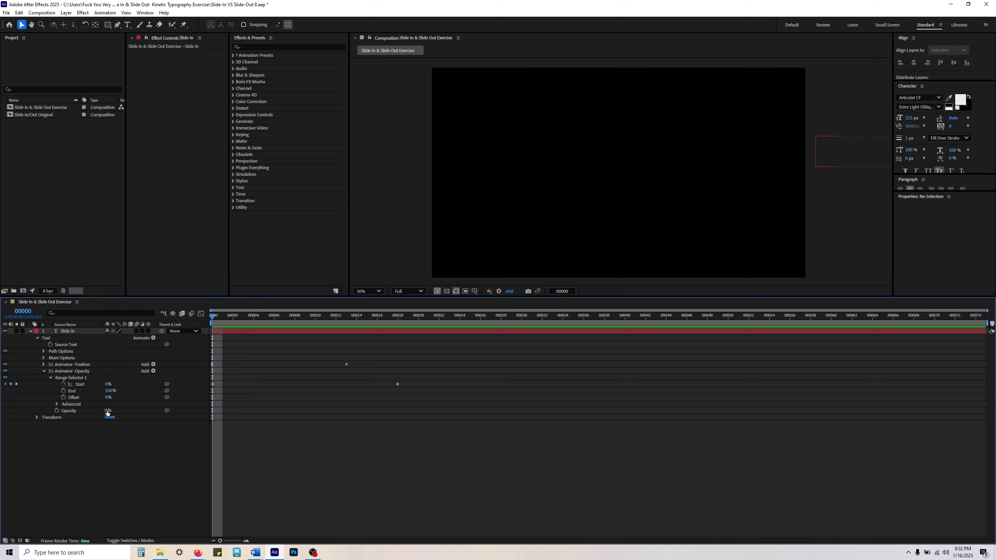
mouse_move(210, 317)
mouse_down()
mouse_move(421, 322)
mouse_move(204, 323)
mouse_up()
key(space)
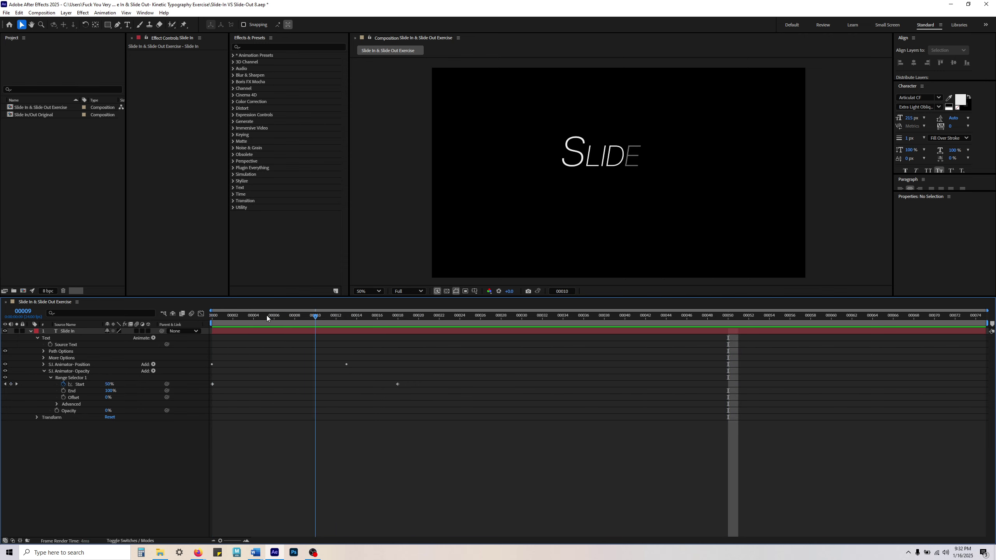
key(space)
key(space)
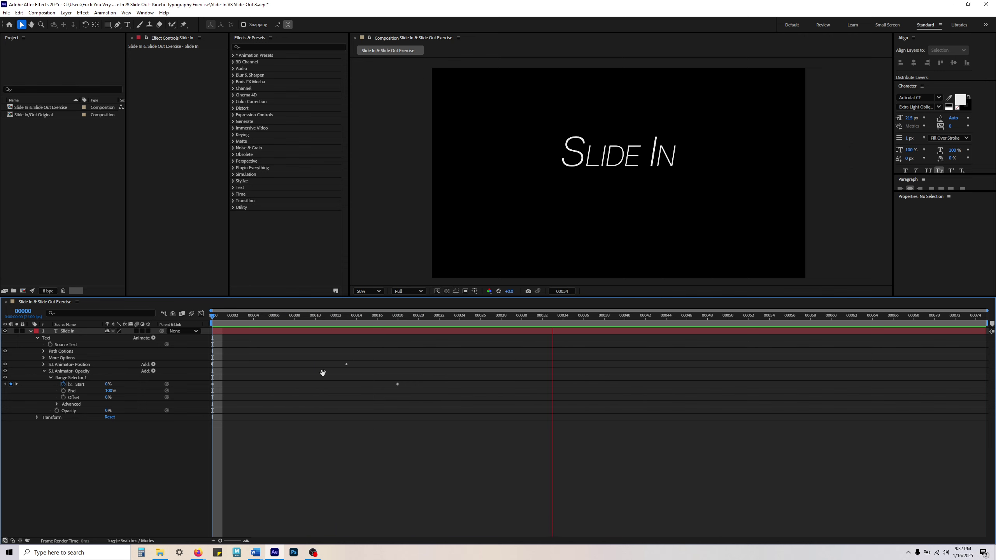
click(247, 317)
key(Home)
key(space)
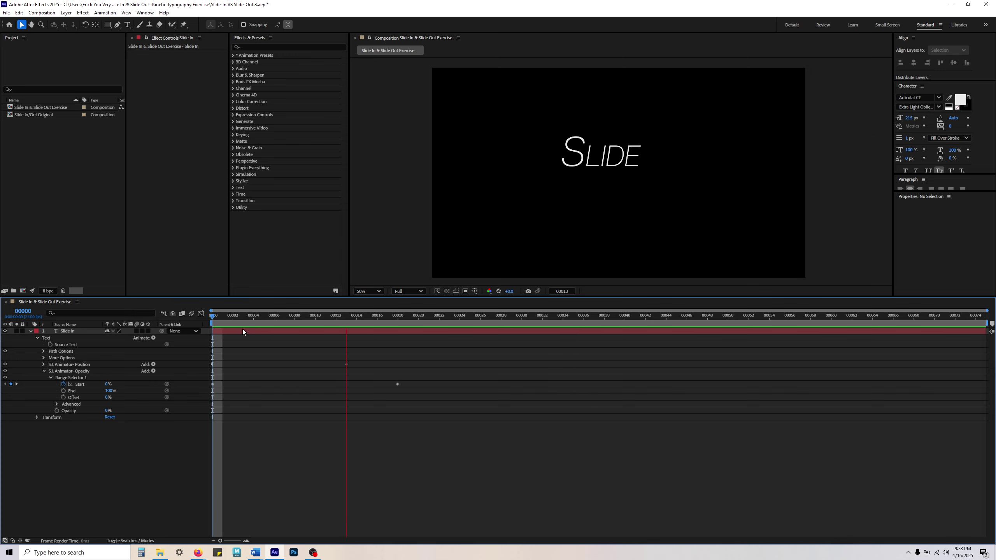
drag(232, 317, 409, 326)
key(Home)
key(space)
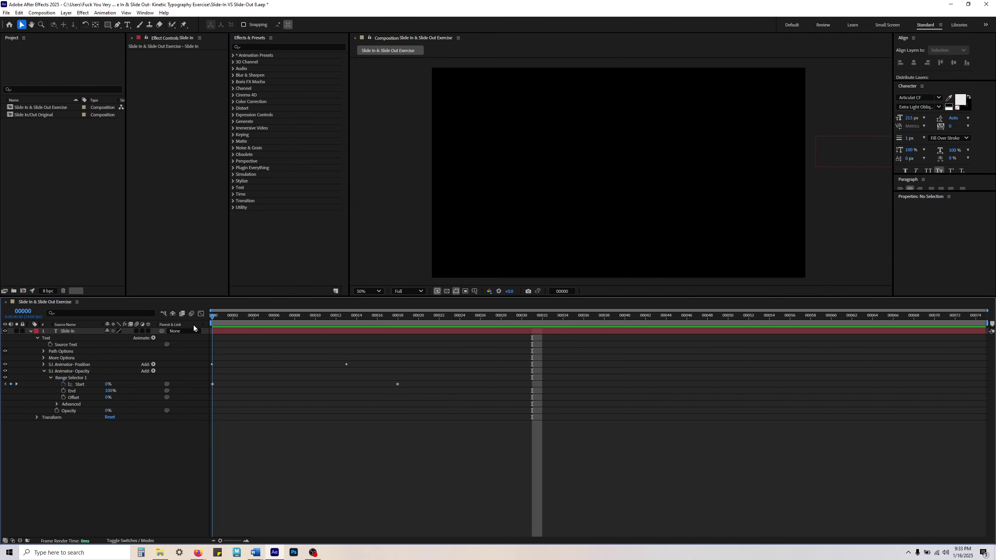
key(space)
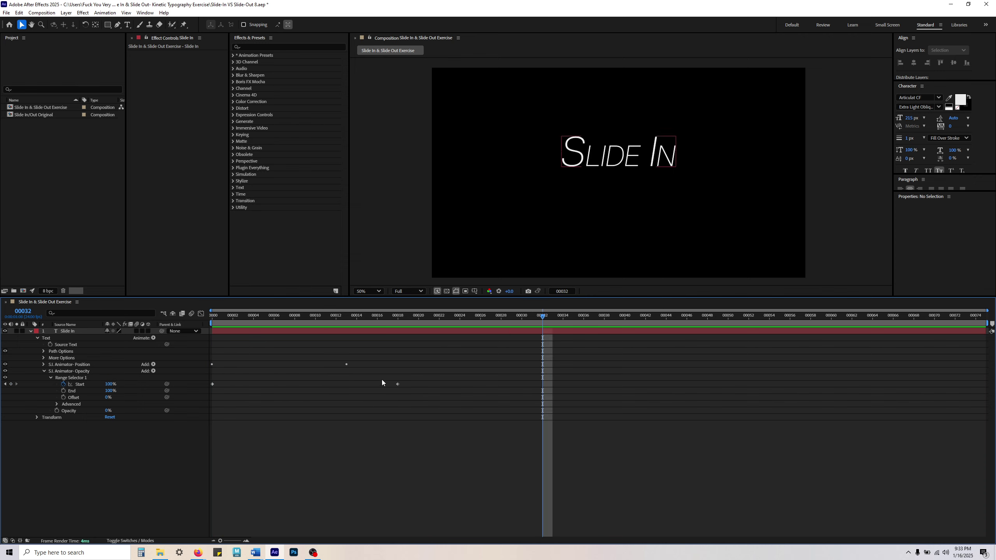
drag(253, 320, 204, 324)
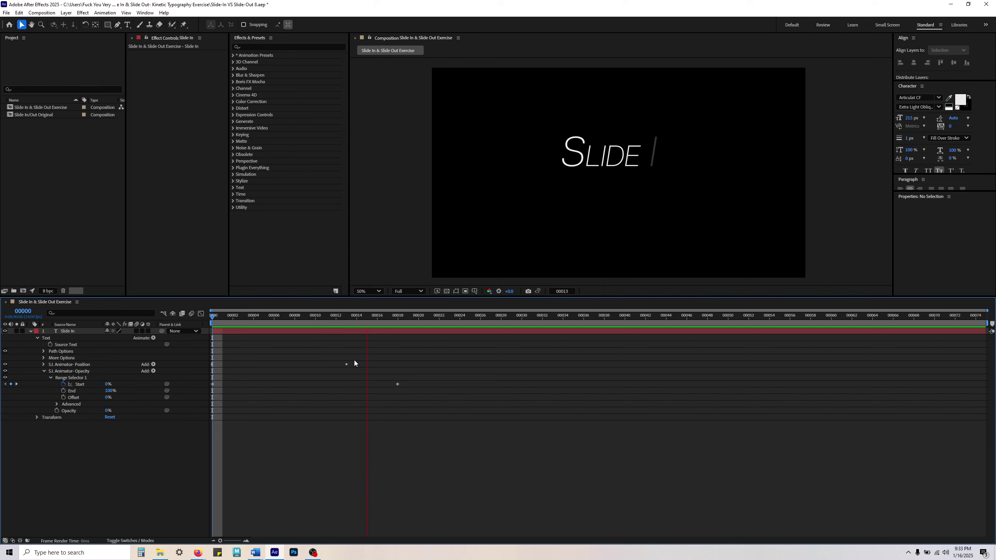
key(space)
key(space)
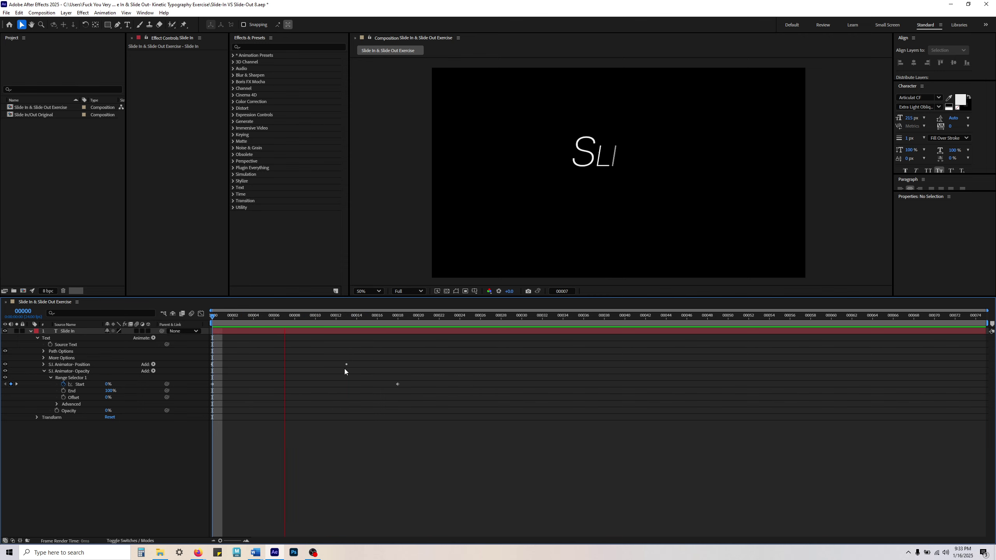
key(space)
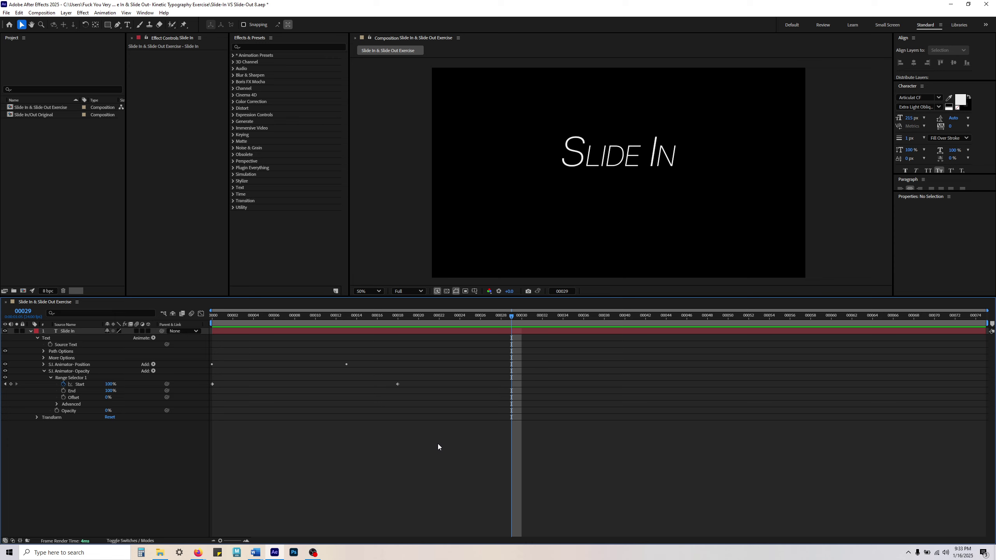
drag(227, 317, 191, 319)
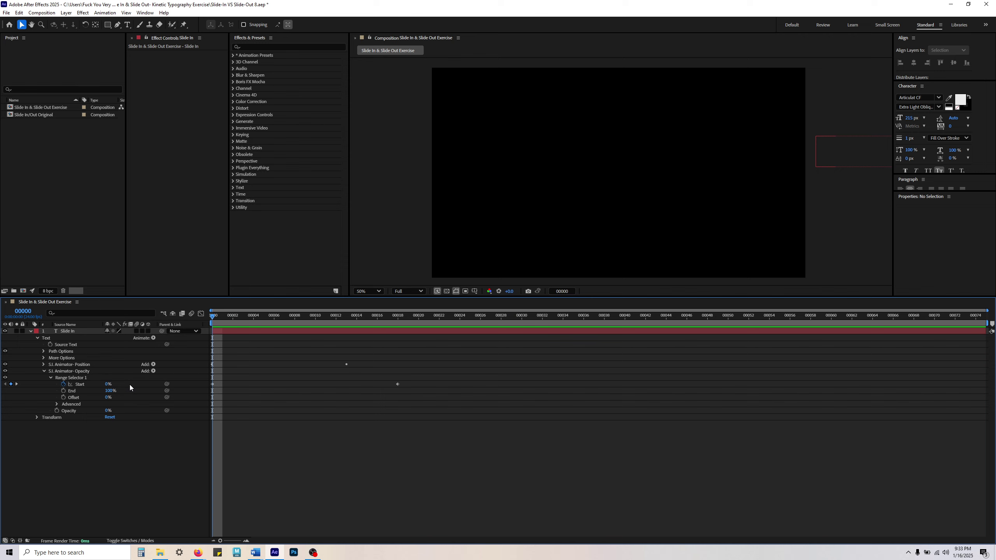
Examine the Opacity animator's Start keyframes at frames 0 and 18 together with its Opacity property, ending at frame 0
click(90, 384)
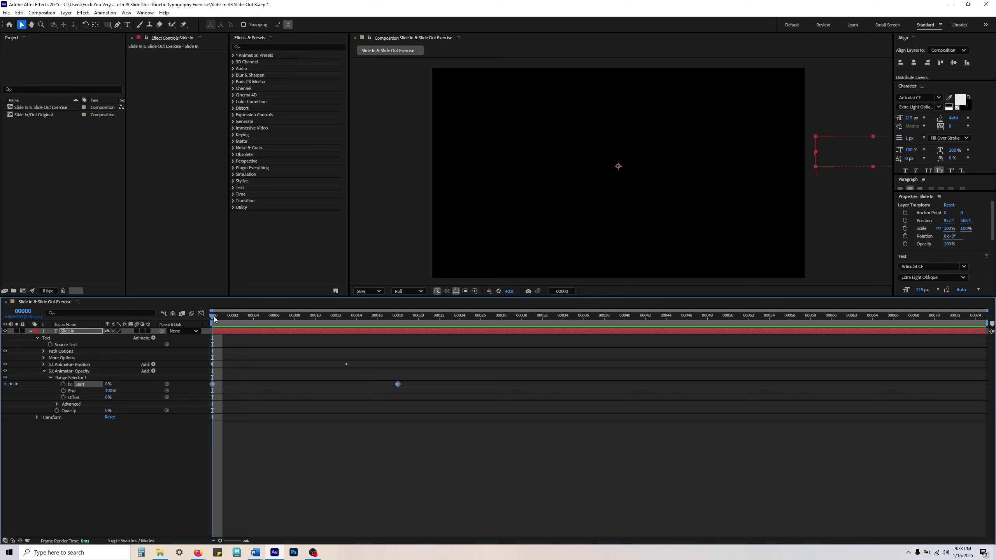
click(86, 412)
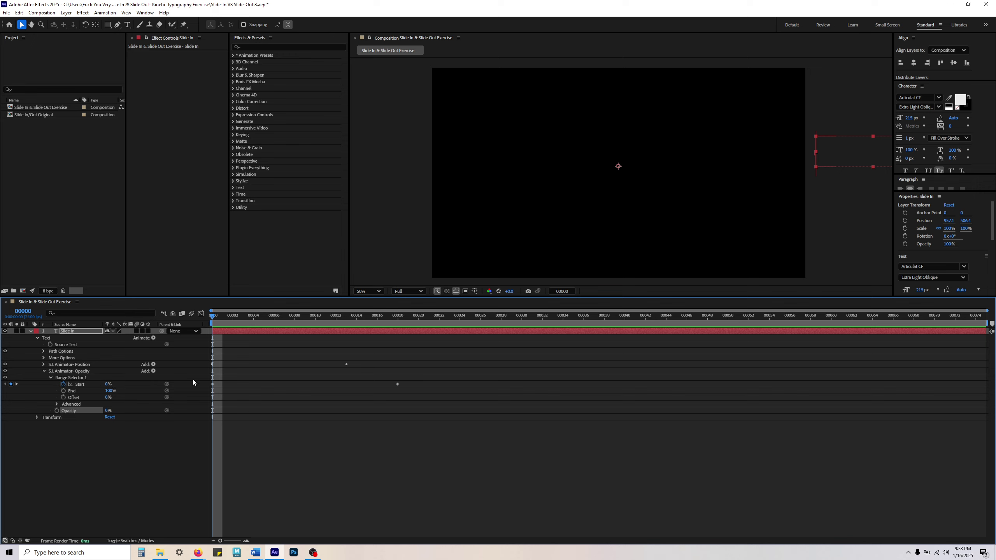
drag(216, 322, 398, 336)
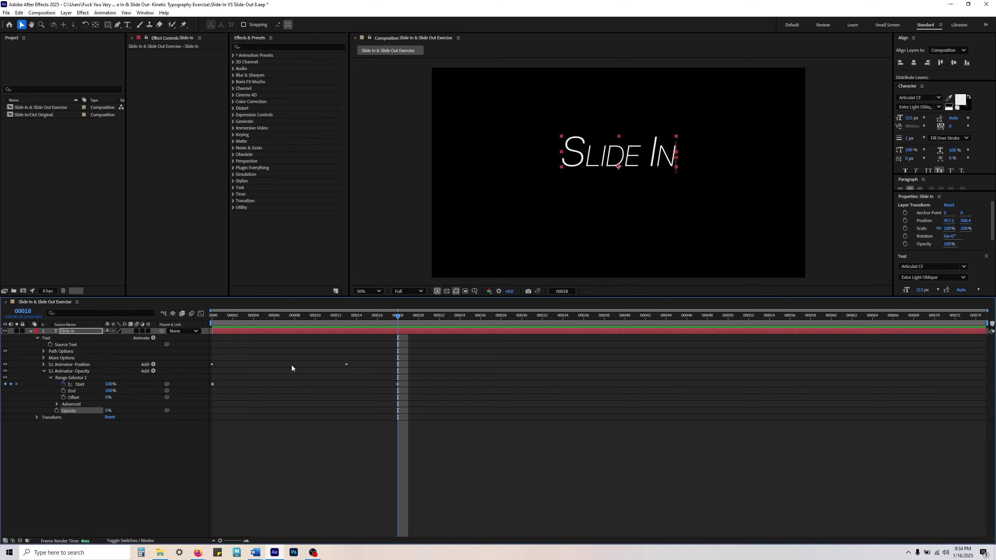
click(125, 383)
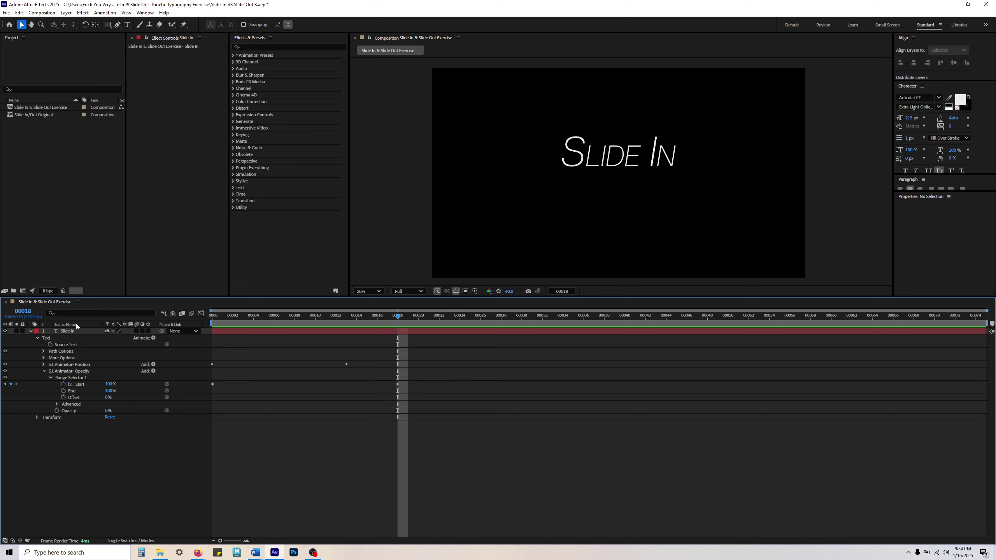
click(80, 384)
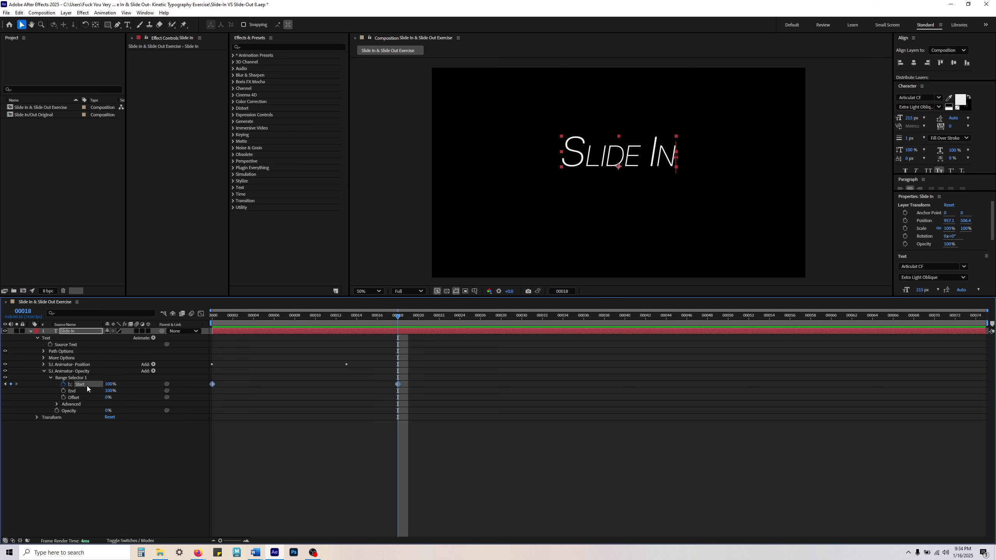
drag(391, 376, 409, 400)
click(371, 397)
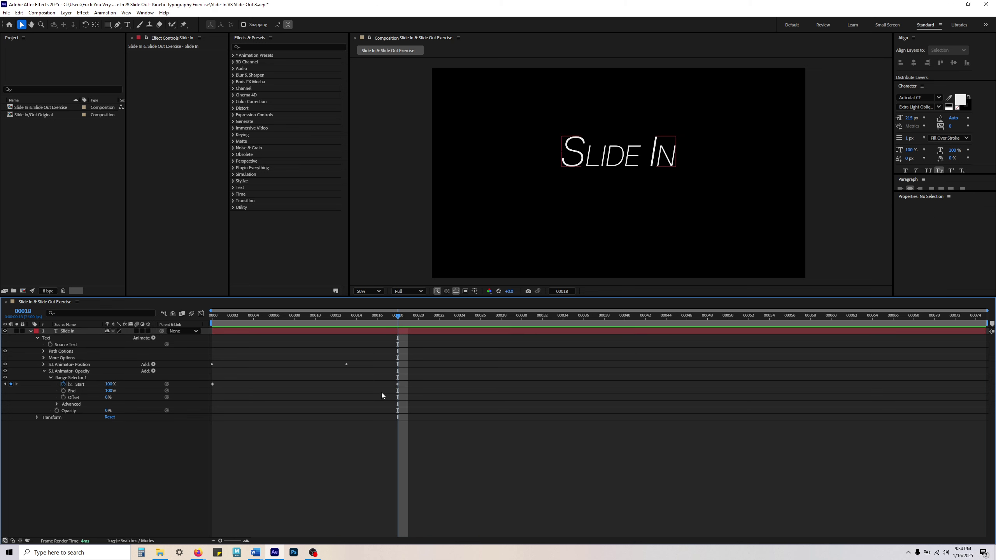
click(398, 384)
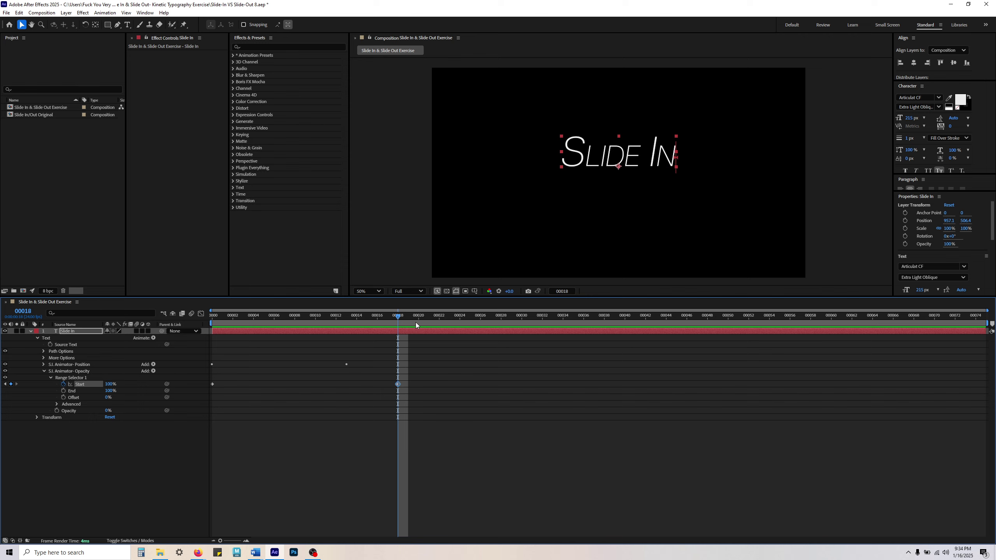
drag(397, 317, 212, 318)
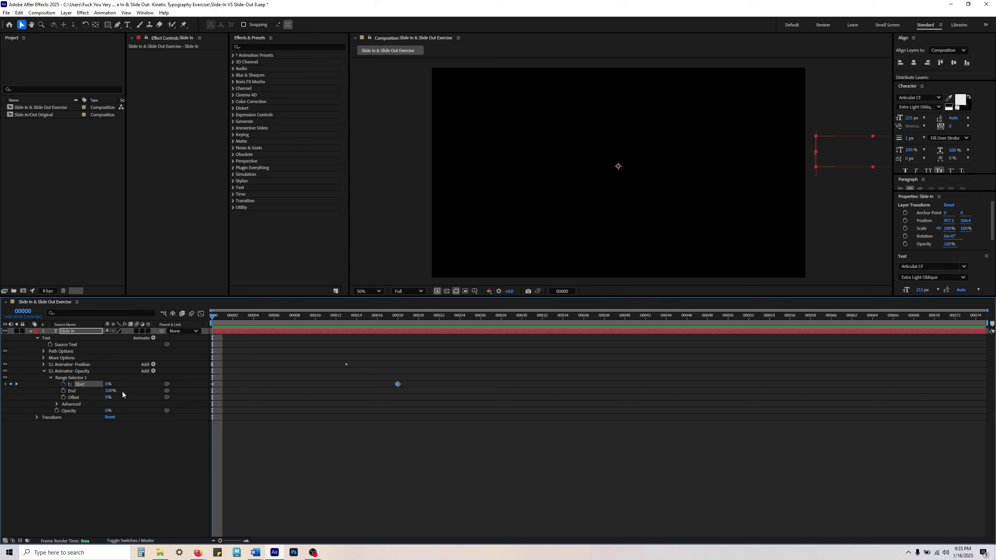
Collapse the S.I. Animator- Opacity group, look through the properties available for text animators, and expand the group again
click(66, 412)
click(43, 371)
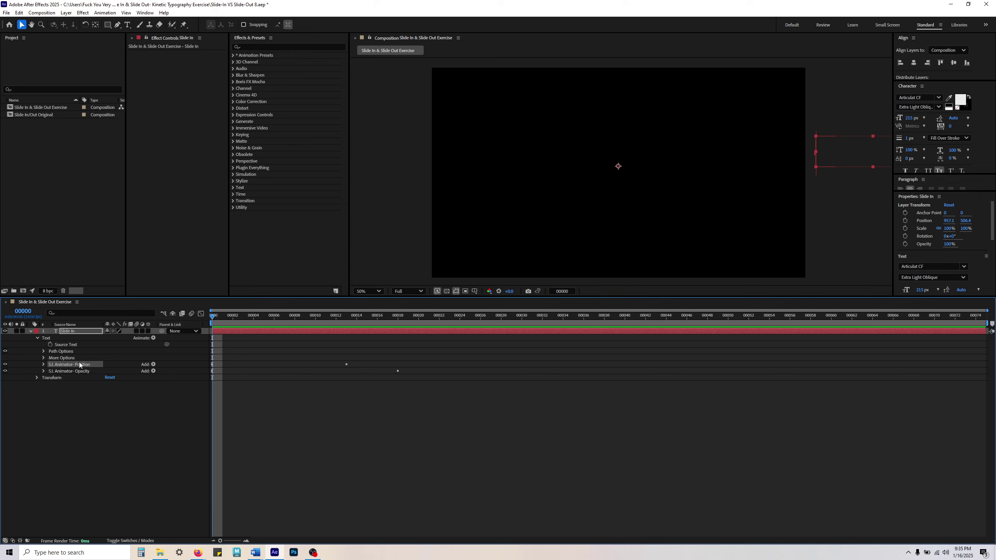
click(153, 338)
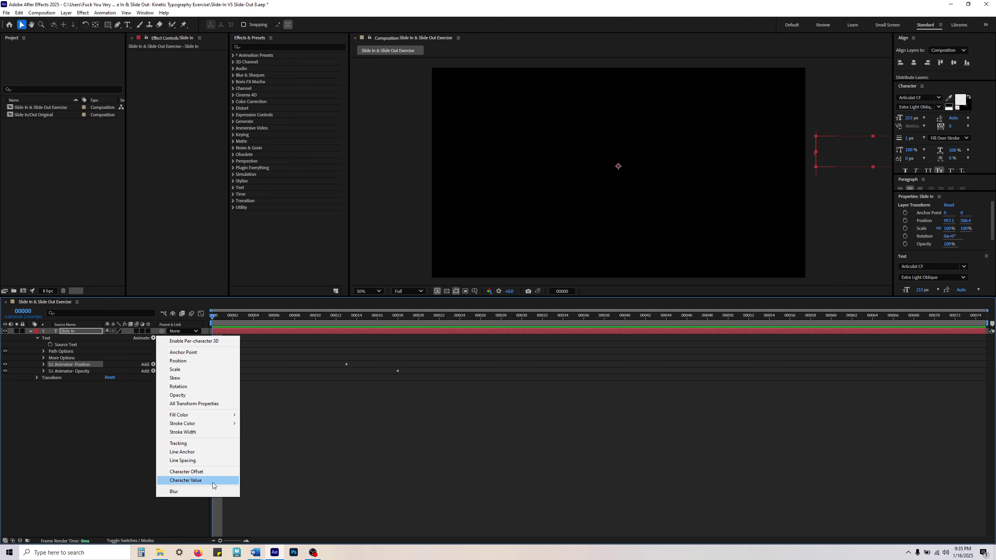
click(98, 402)
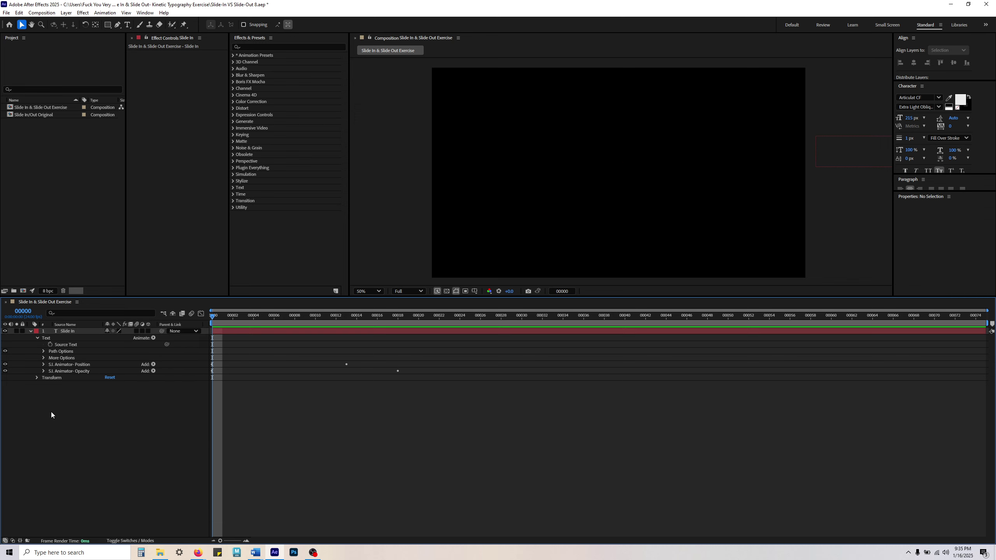
click(70, 371)
click(153, 337)
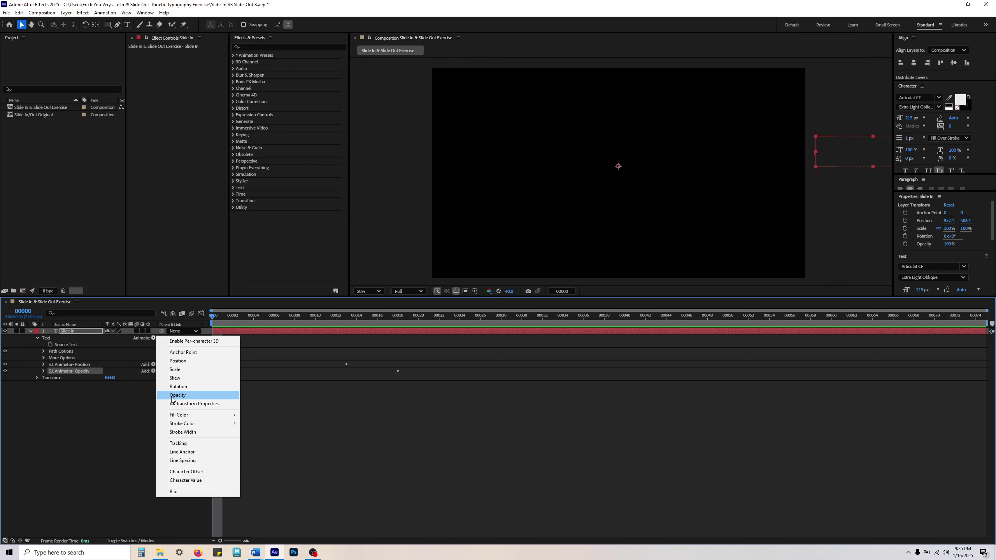
click(37, 380)
click(43, 371)
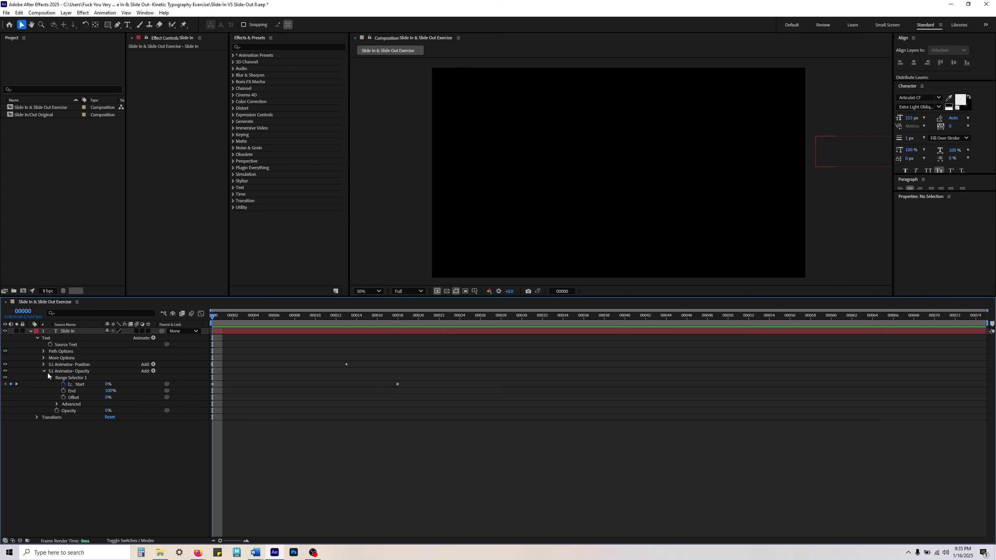
Compare the Opacity animator's Start property at frames 0 and 18 and check its Opacity property
click(82, 383)
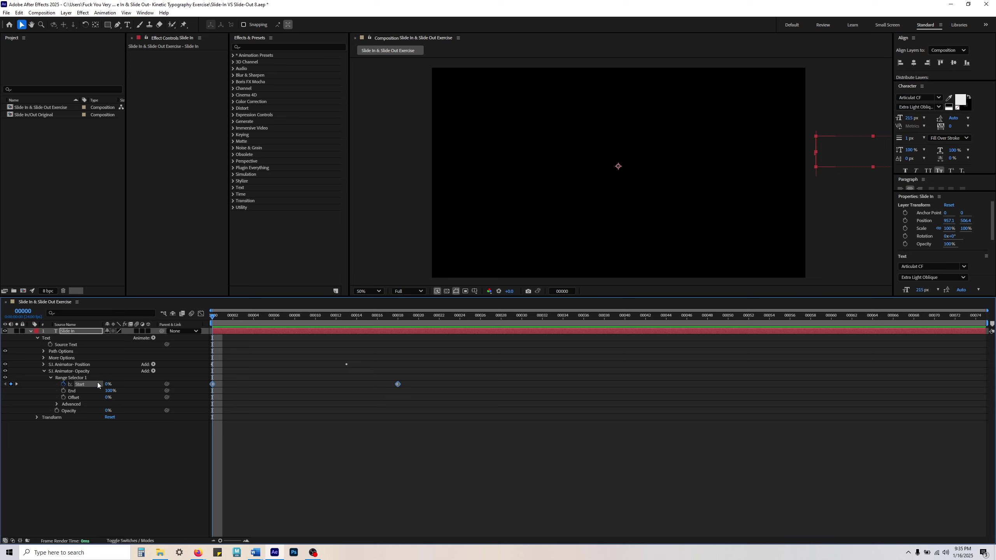
click(79, 391)
drag(216, 318, 398, 324)
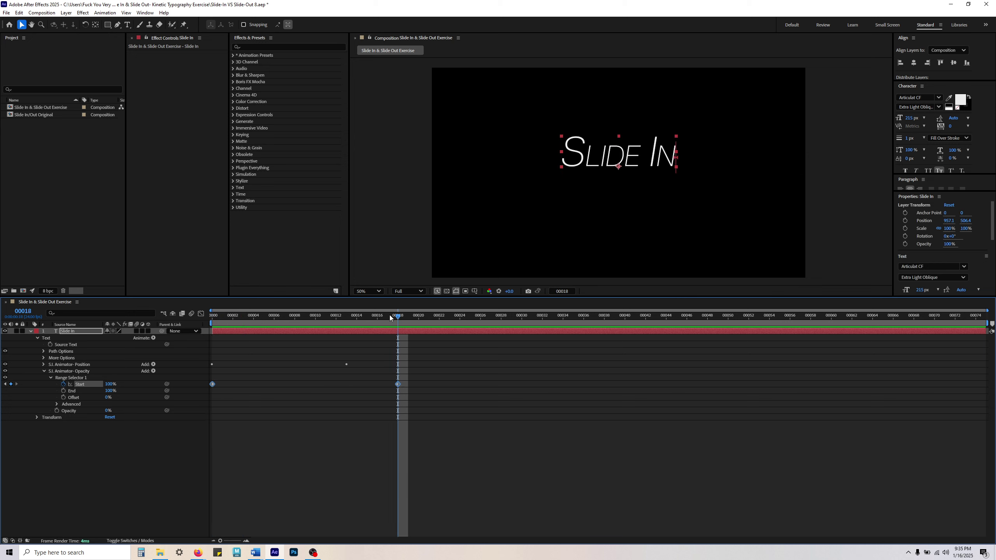
click(399, 384)
click(76, 412)
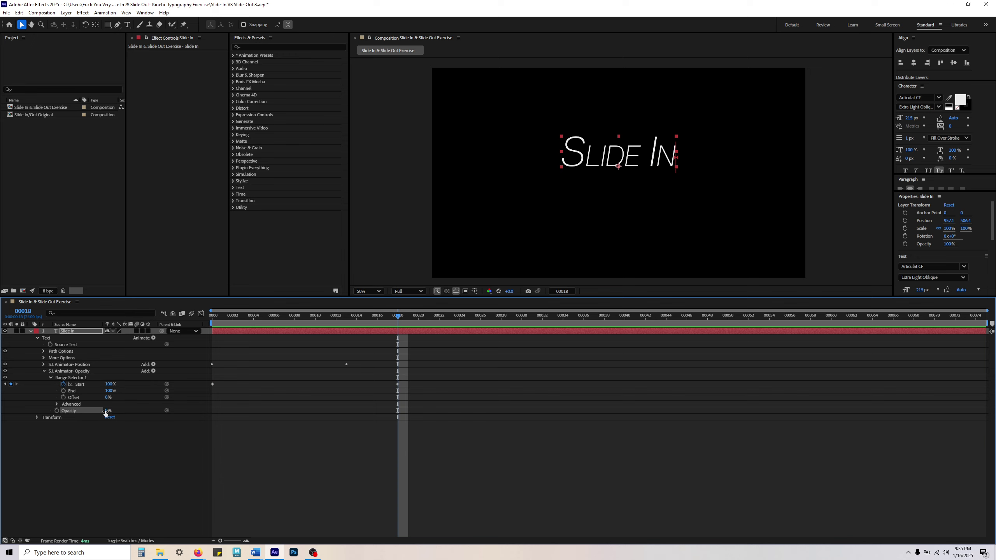
click(111, 456)
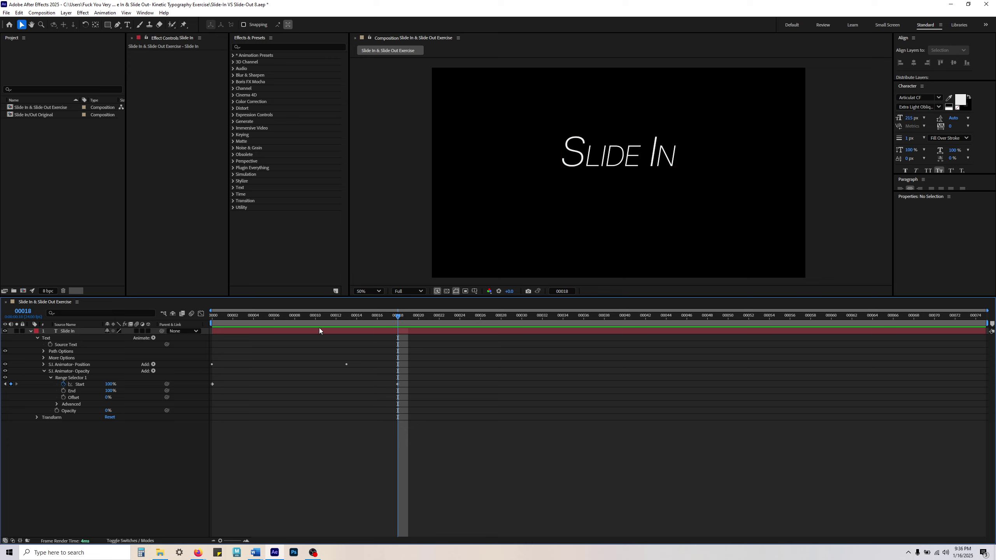
Scrub and play the finished Slide In animation to review how its characters fade in, returning to frame 0
drag(317, 316, 295, 316)
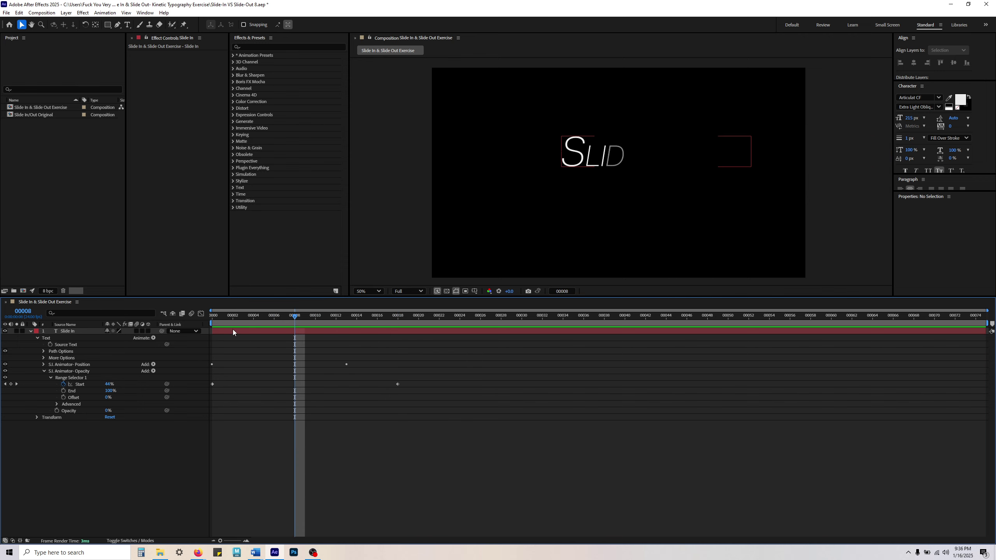
drag(246, 316, 172, 322)
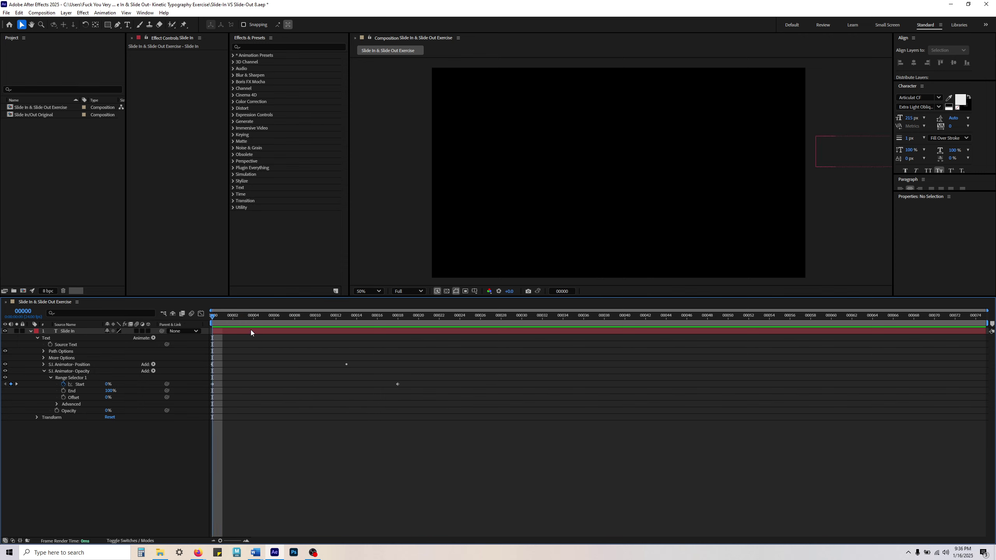
key(space)
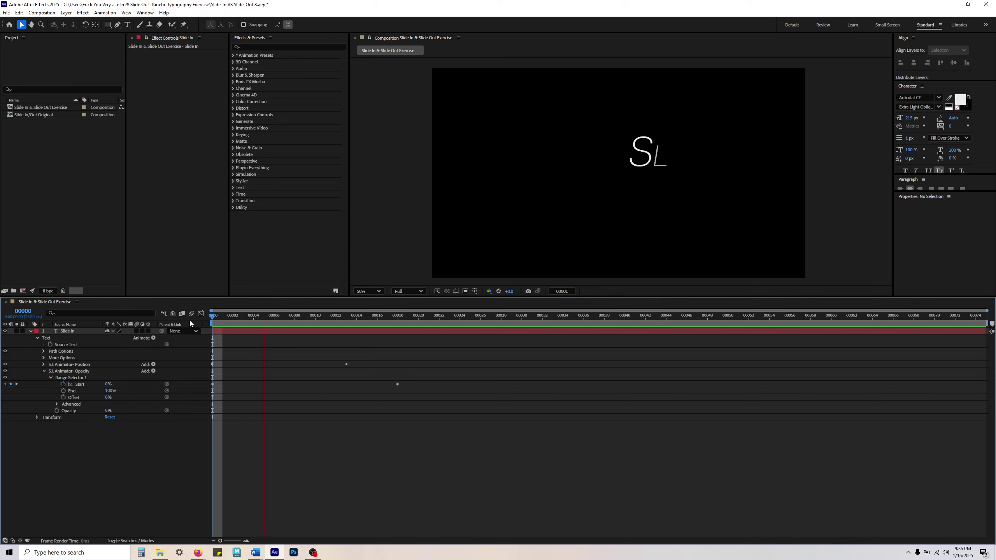
key(space)
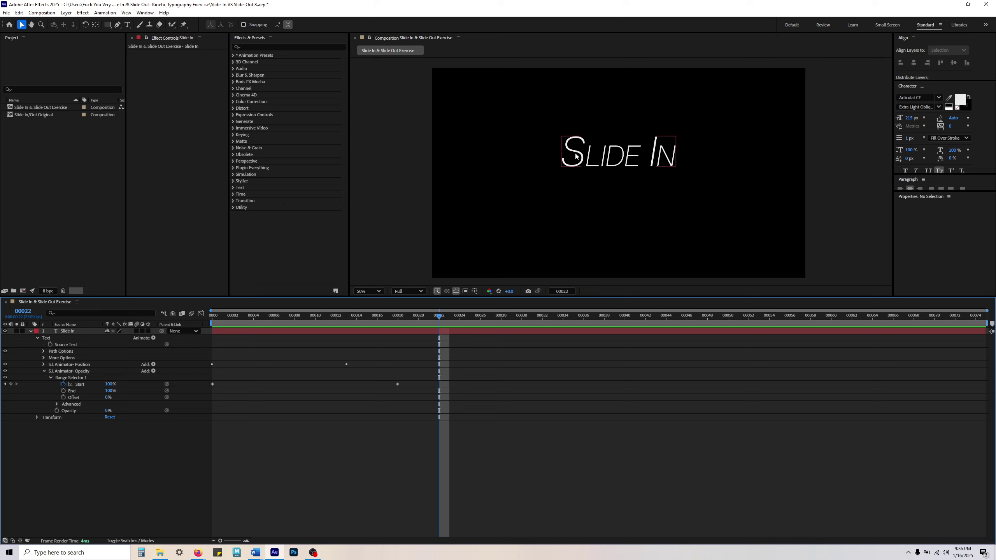
drag(438, 315, 169, 323)
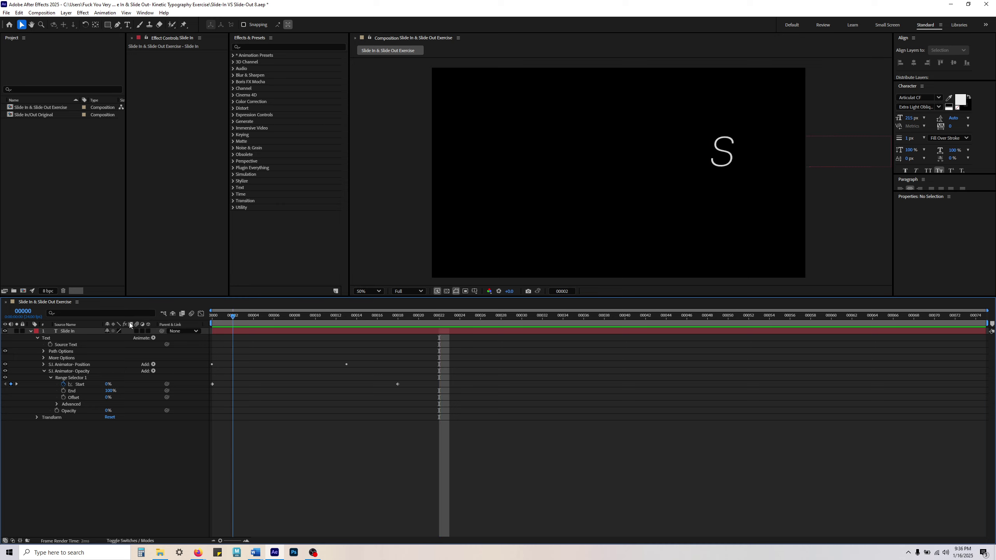
key(space)
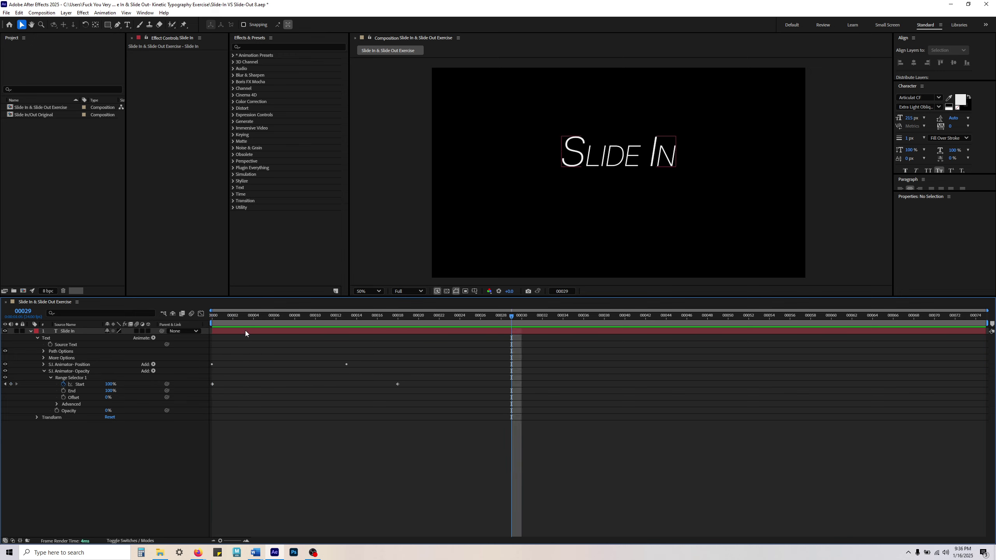
drag(227, 315, 59, 339)
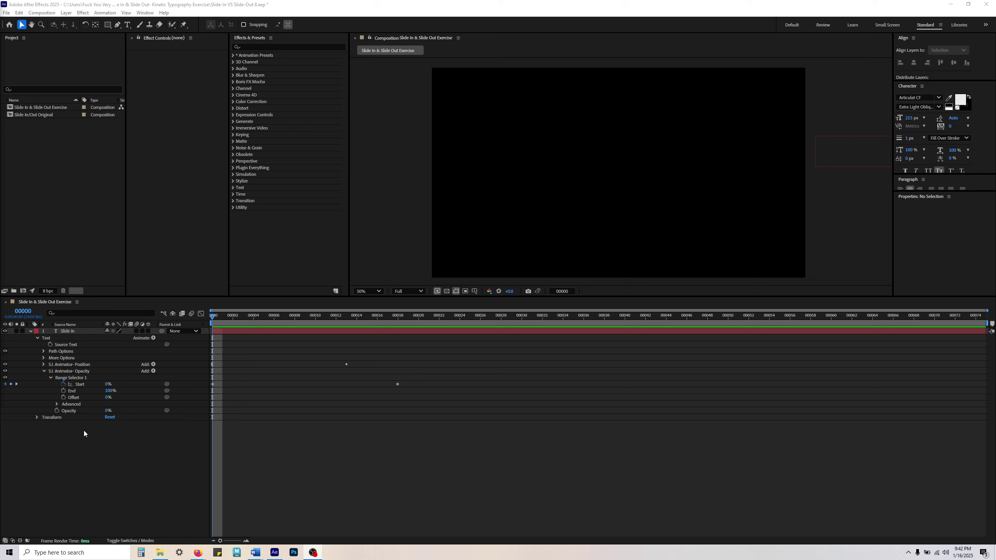
click(74, 364)
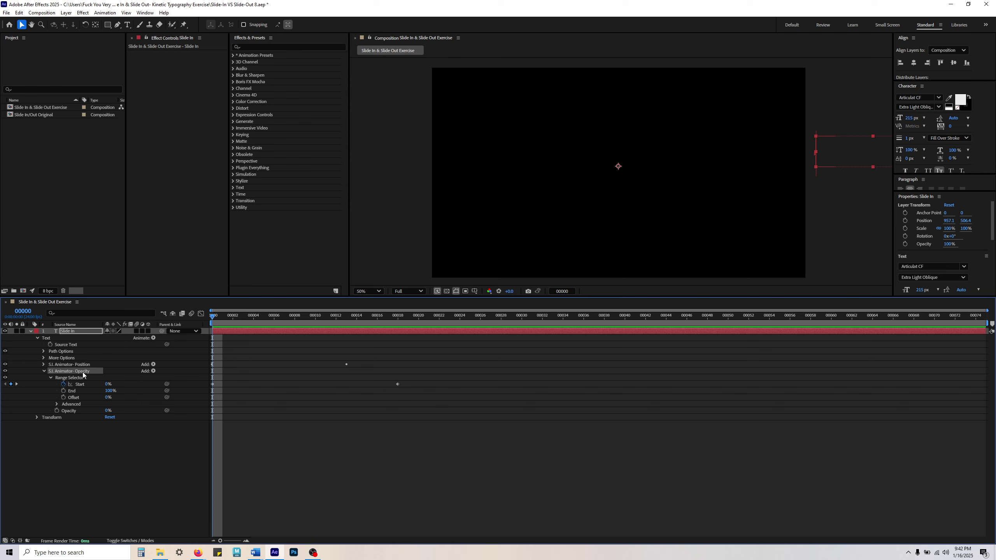
click(87, 443)
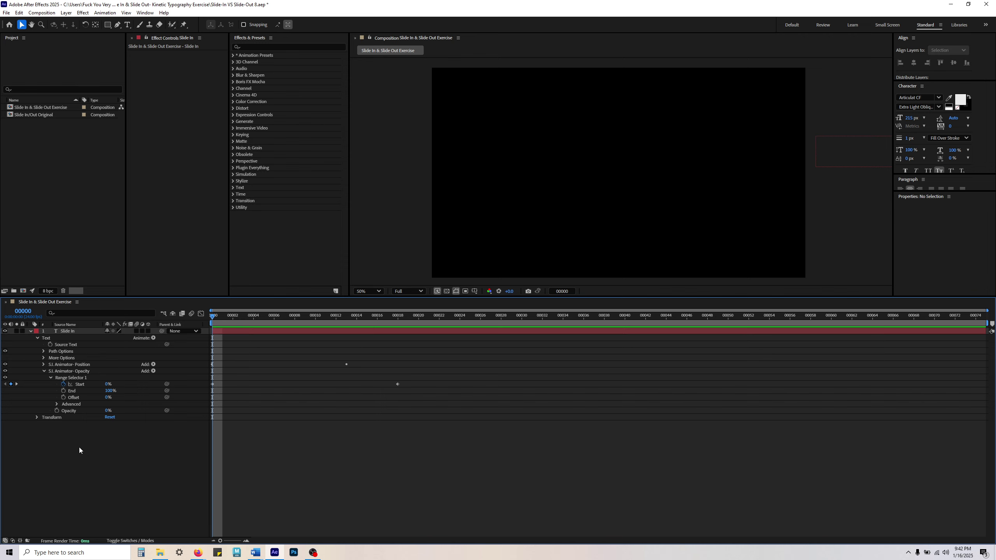